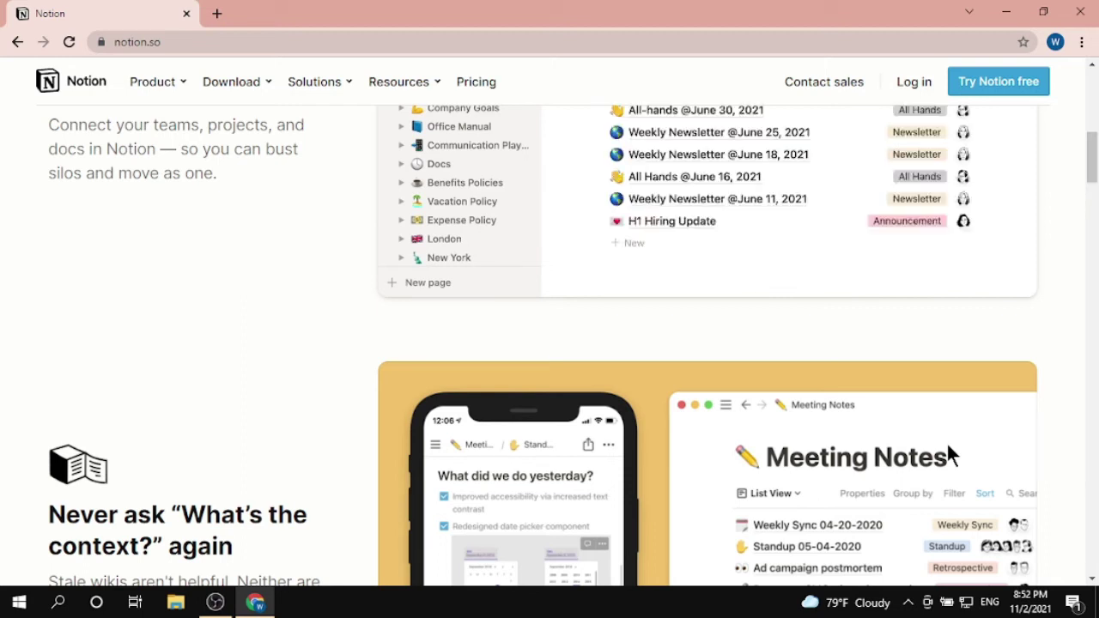
scroll(410, 514, "up", 6)
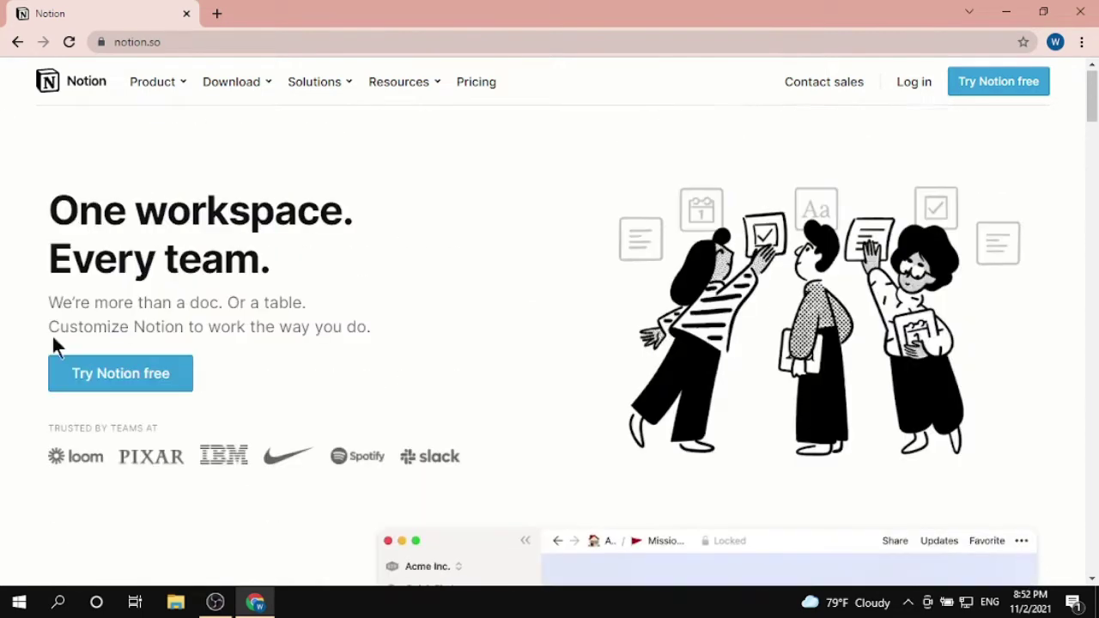
left_click(1019, 10)
right_click(625, 268)
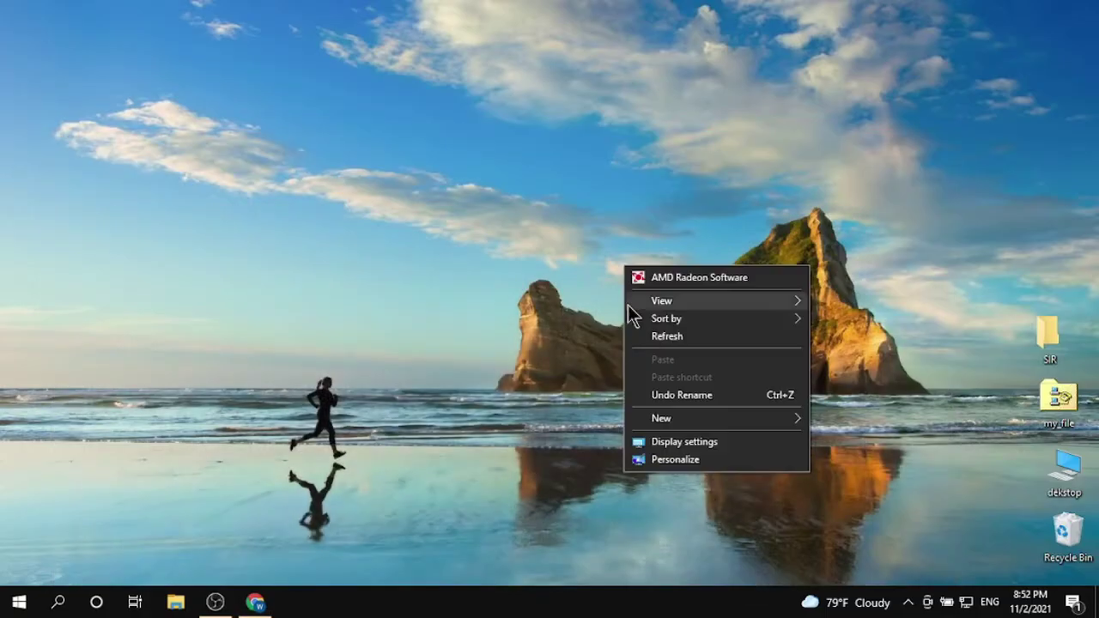
left_click(669, 336)
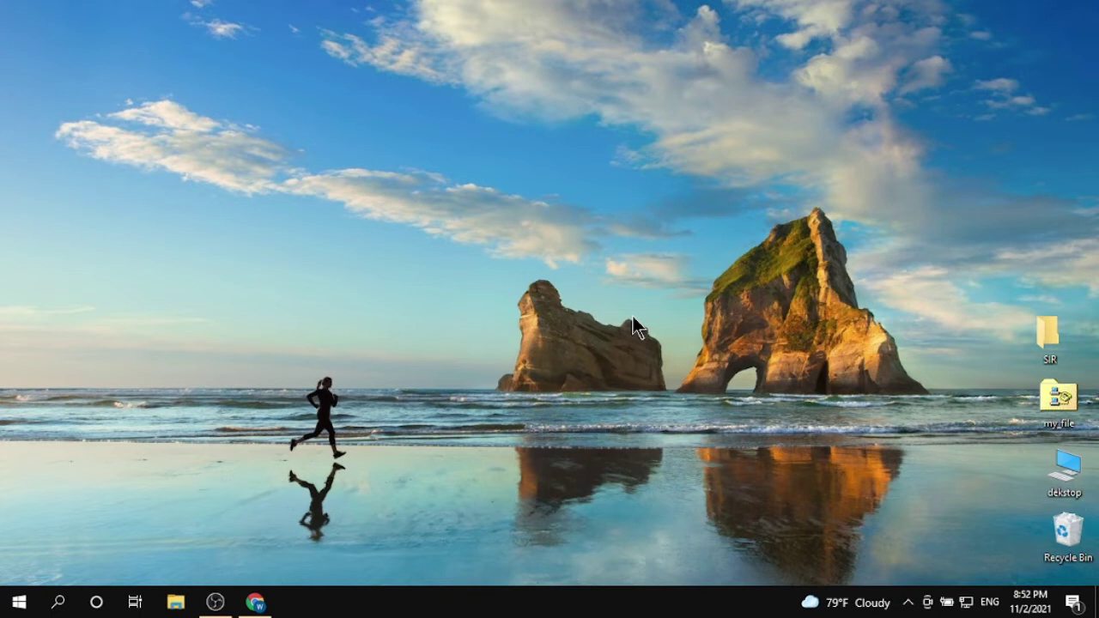
right_click(490, 316)
left_click(520, 387)
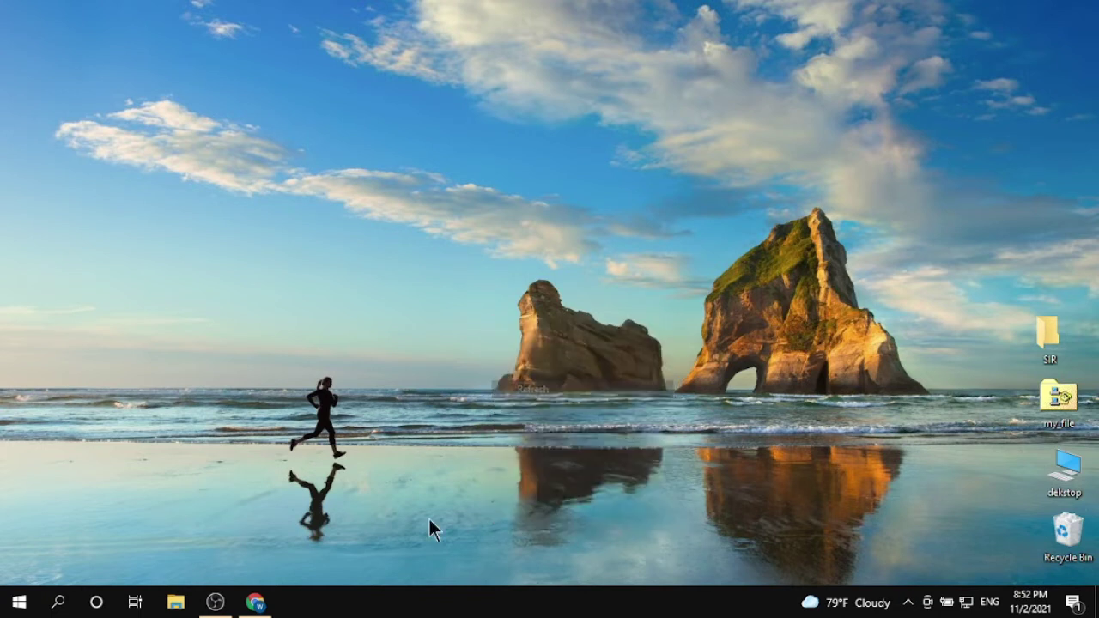
Look through the Notion homepage, from the team and workflow sections down to the template section and back to the introduction
left_click(255, 602)
scroll(470, 461, "down", 5)
scroll(463, 447, "up", 3)
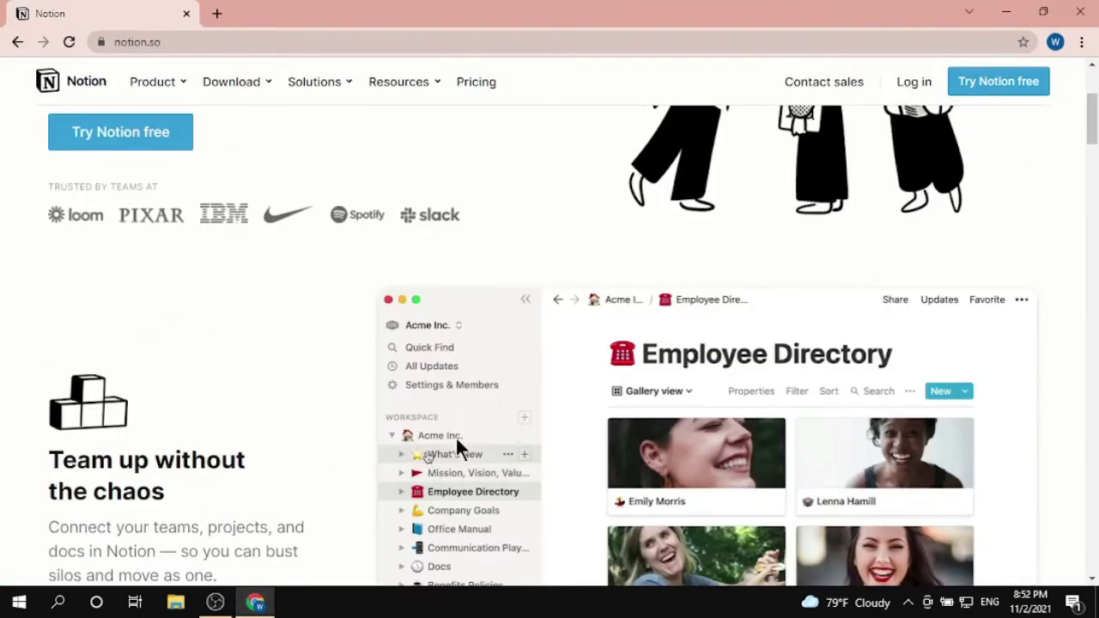
scroll(769, 458, "down", 5)
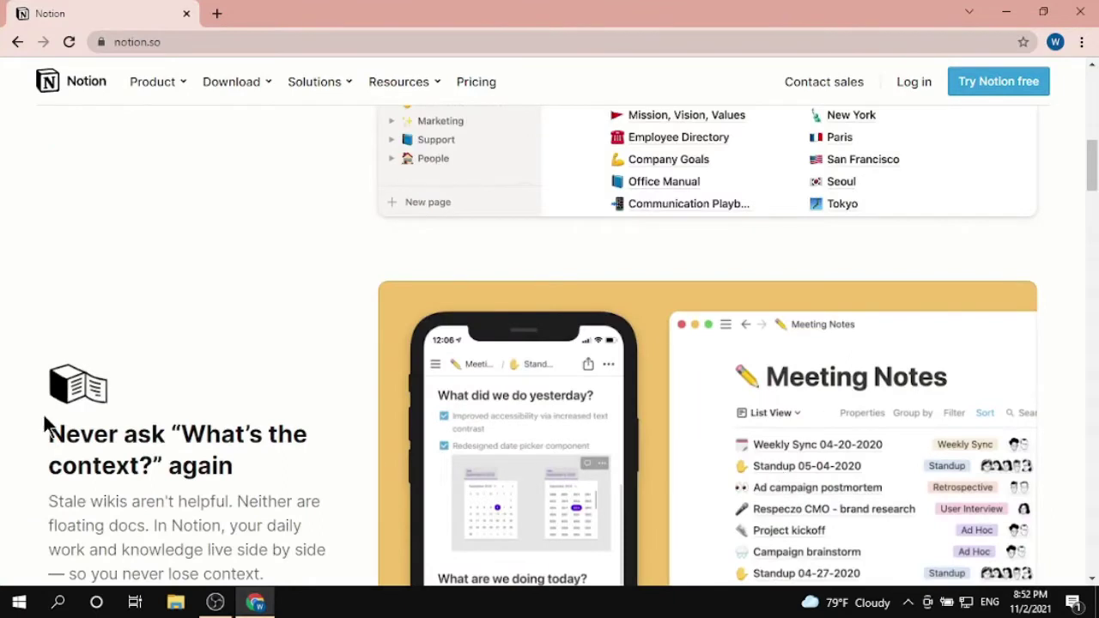
scroll(257, 415, "down", 5)
scroll(573, 437, "down", 3)
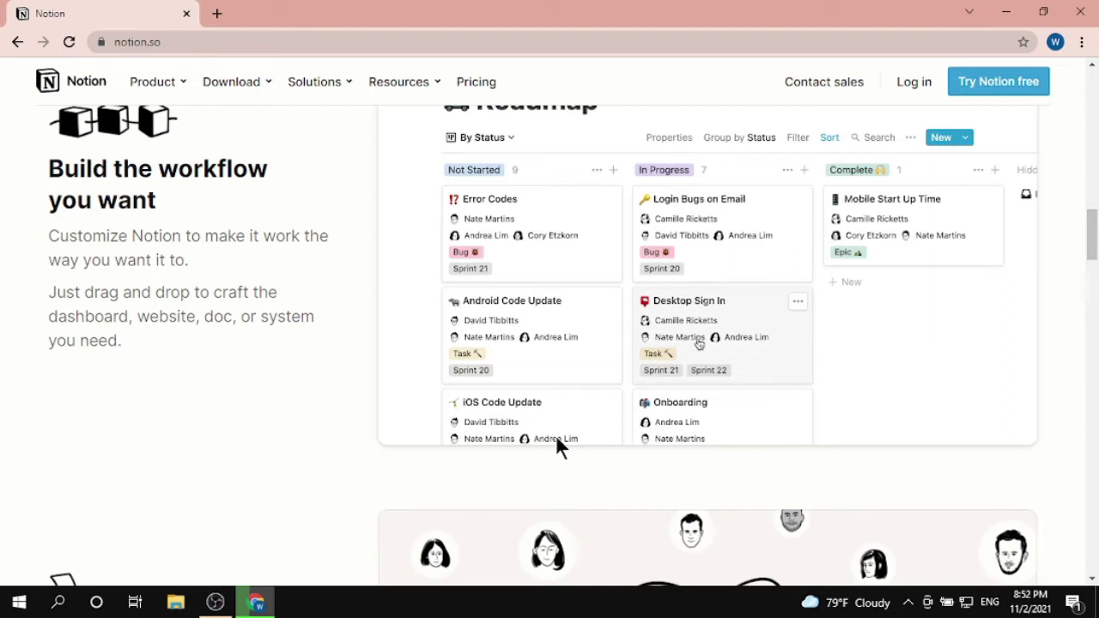
scroll(628, 424, "down", 10)
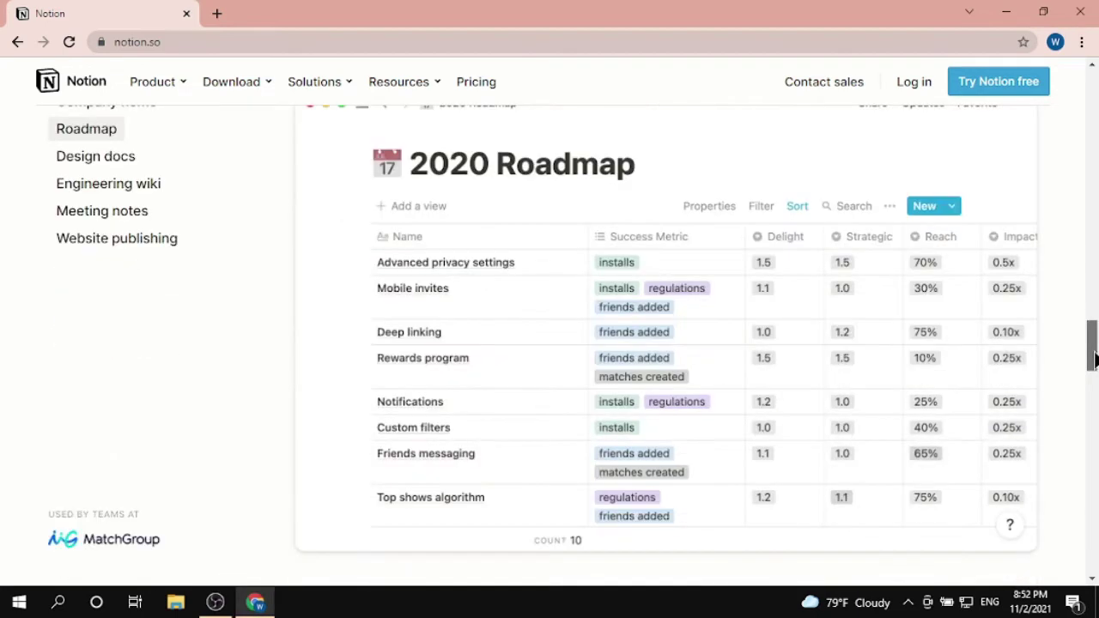
scroll(123, 360, "up", 15)
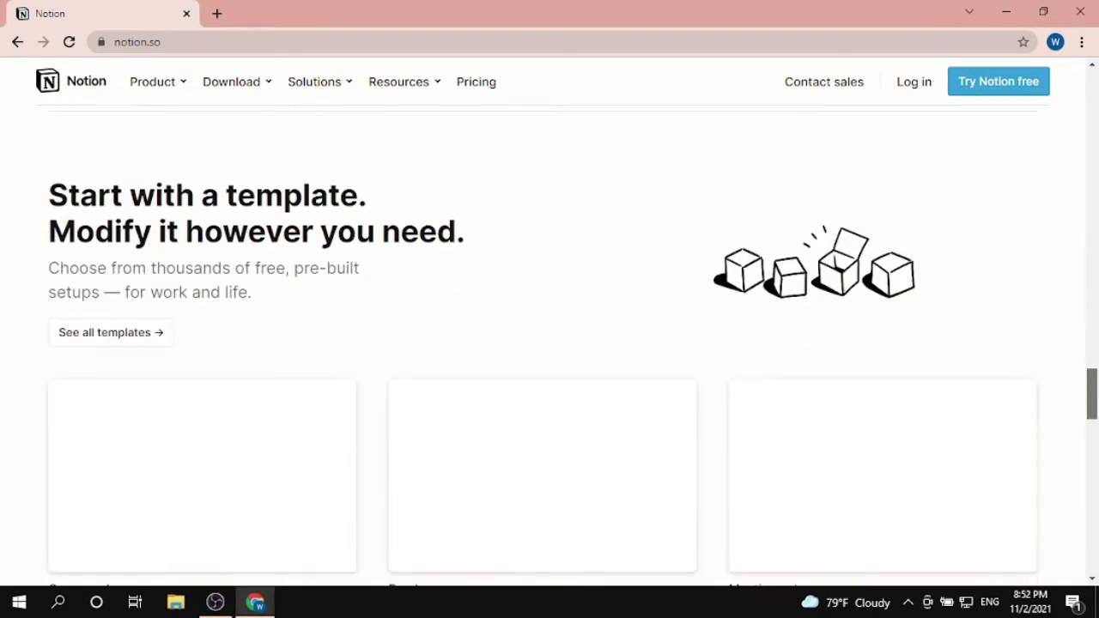
left_click_drag(242, 272, 20, 233)
left_click(139, 260)
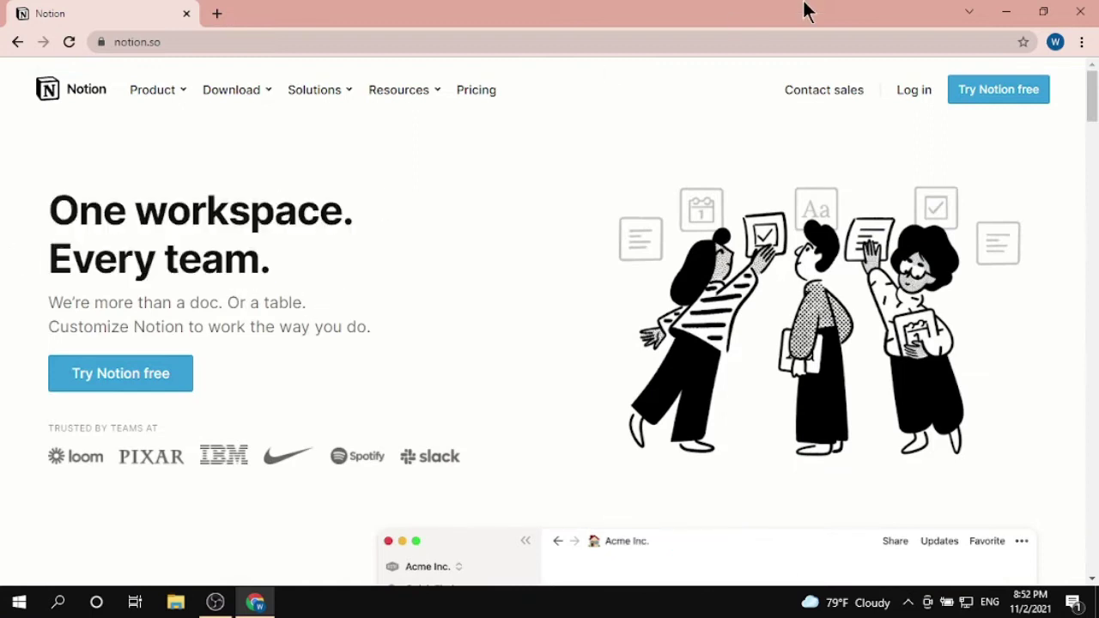
left_click(1006, 12)
right_click(859, 347)
left_click(902, 411)
right_click(683, 351)
left_click(728, 421)
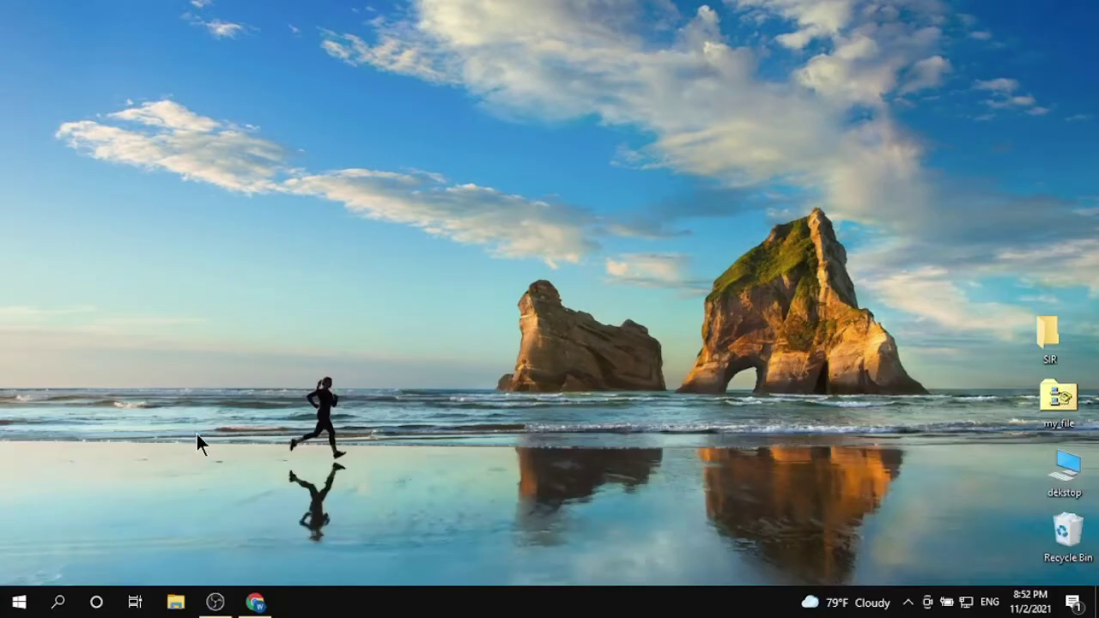
right_click(199, 431)
left_click(283, 297)
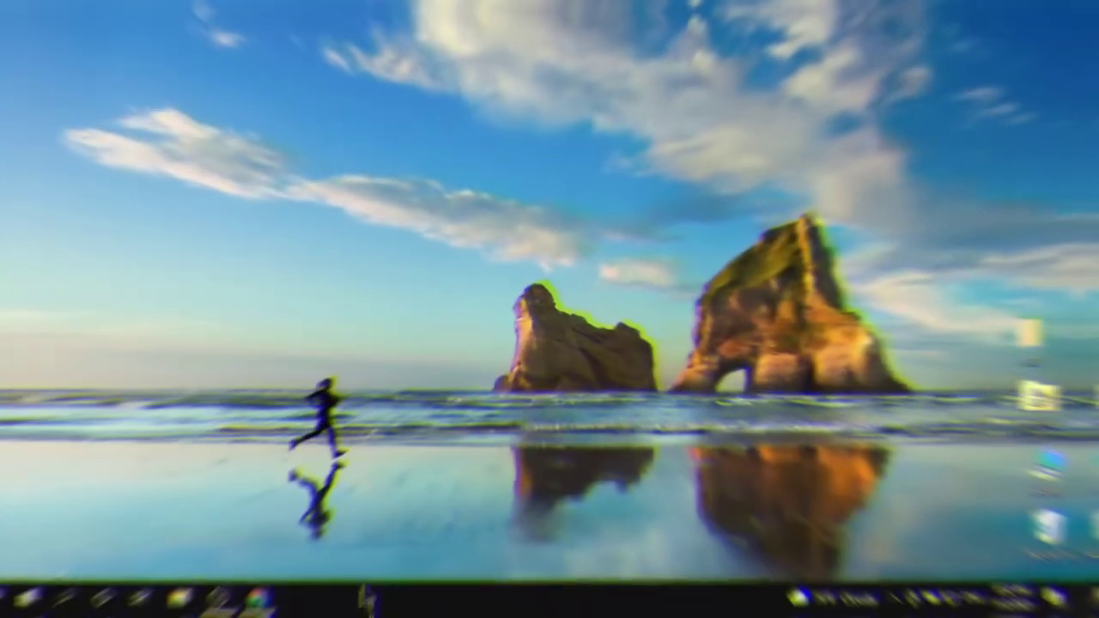
Replace the open browser page with a fresh one, search Google for "notion" and open the official Notion website
left_click(255, 604)
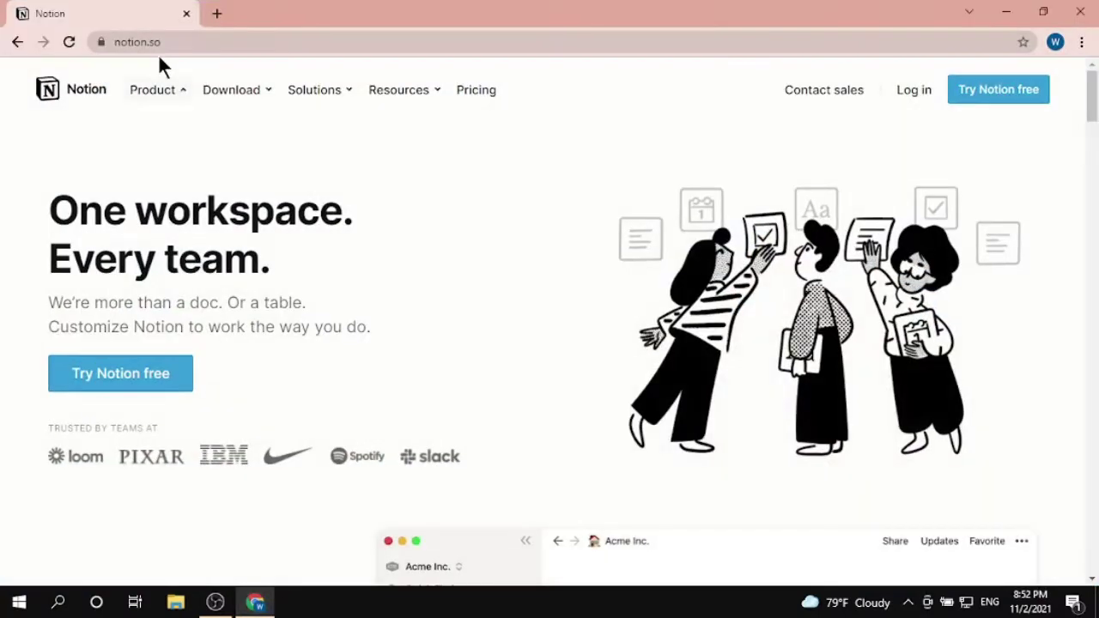
left_click(218, 14)
left_click(186, 14)
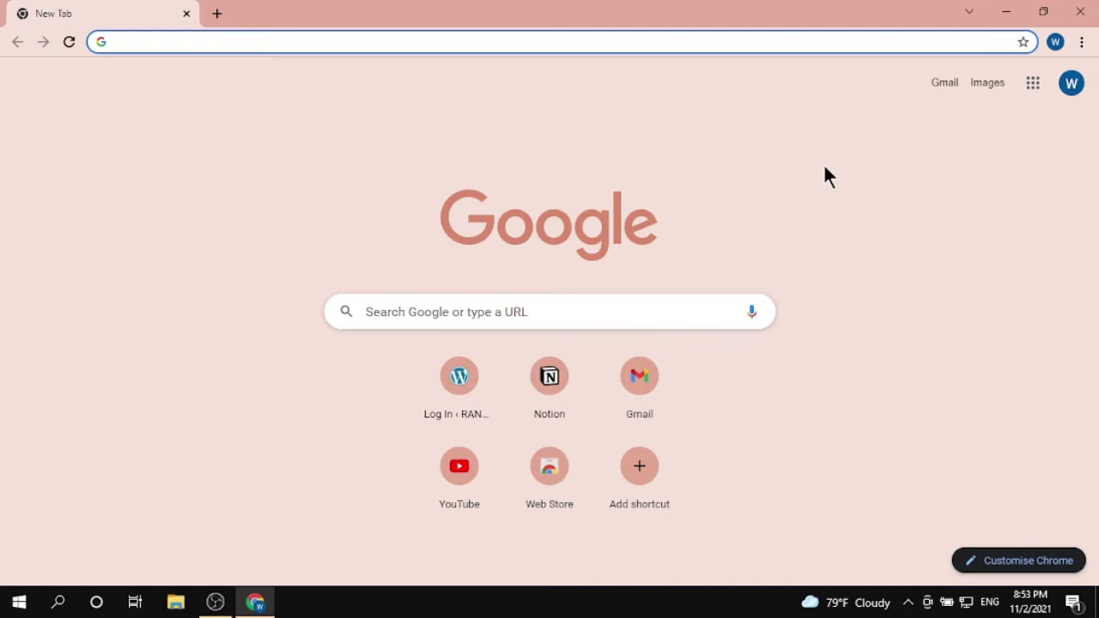
type("noti")
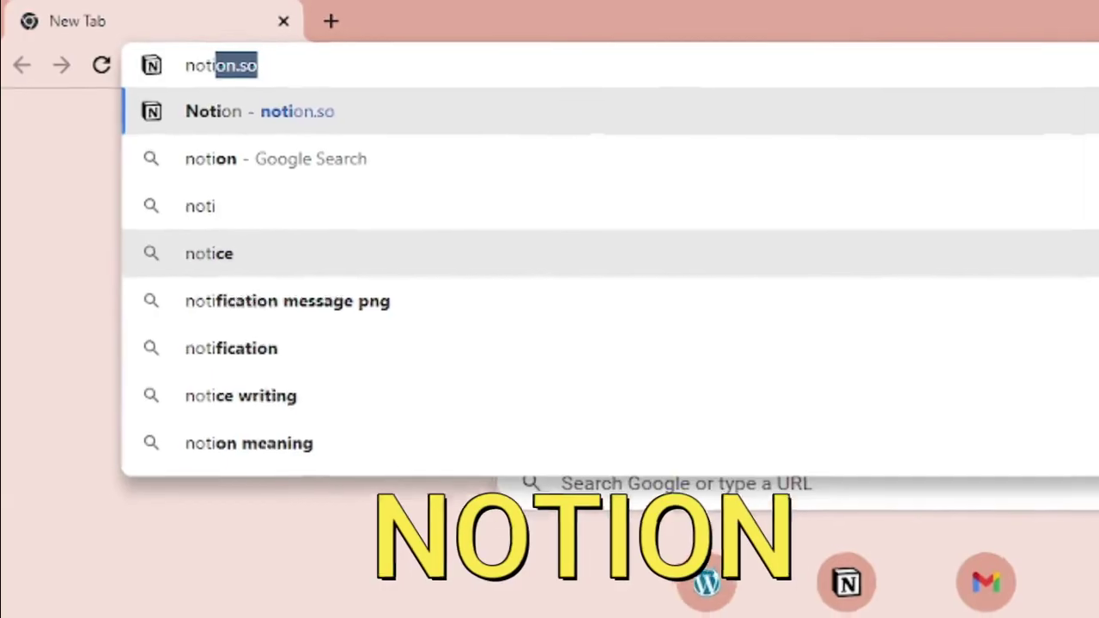
type("on")
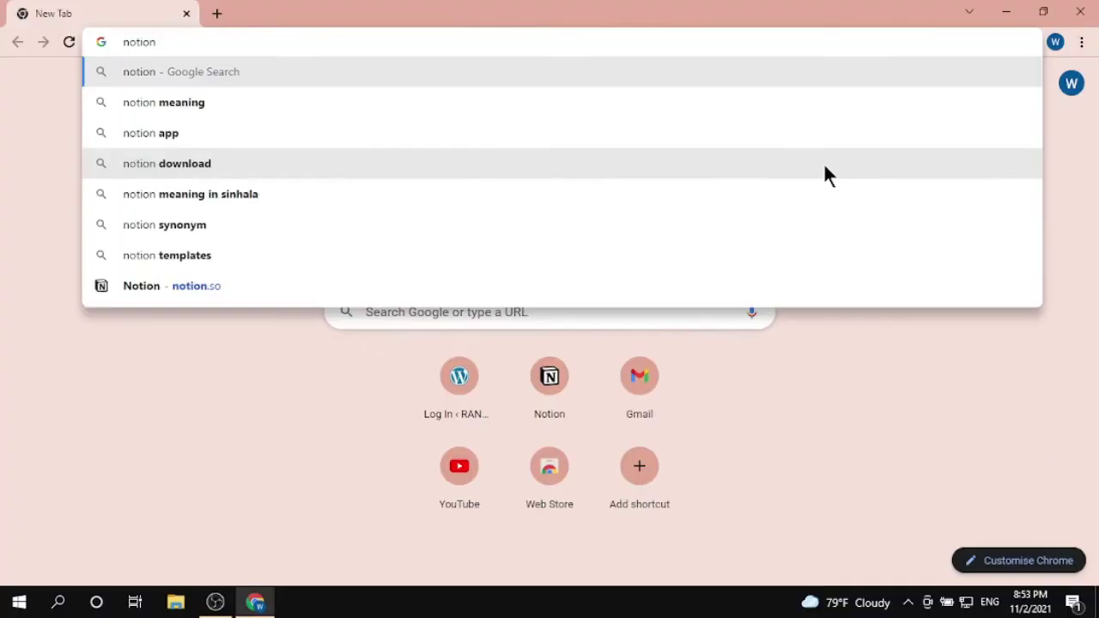
key("Return")
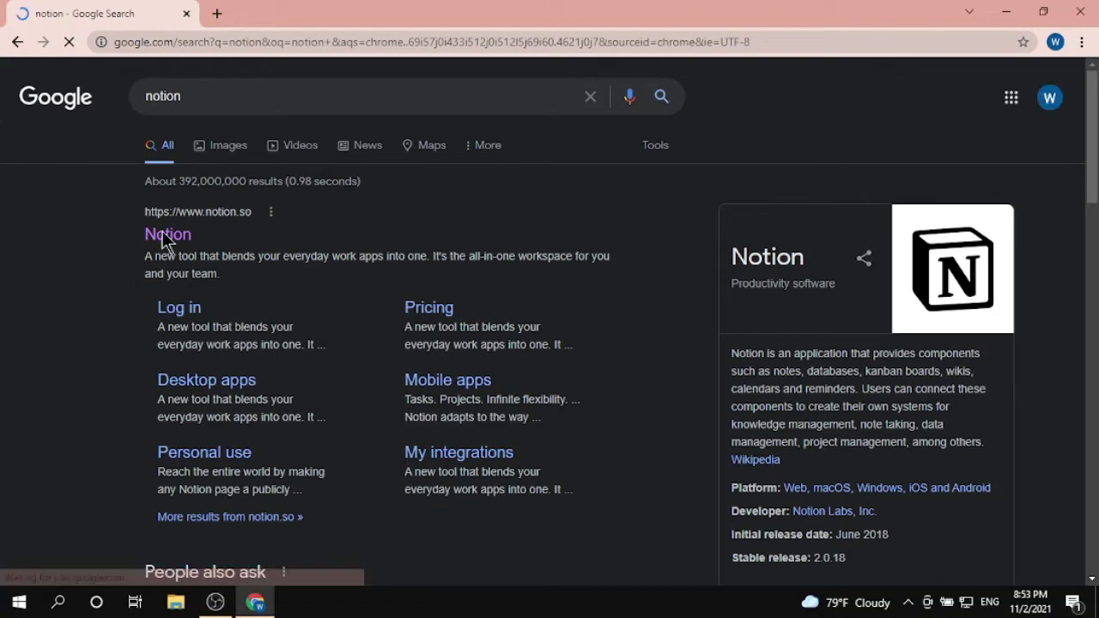
left_click(159, 234)
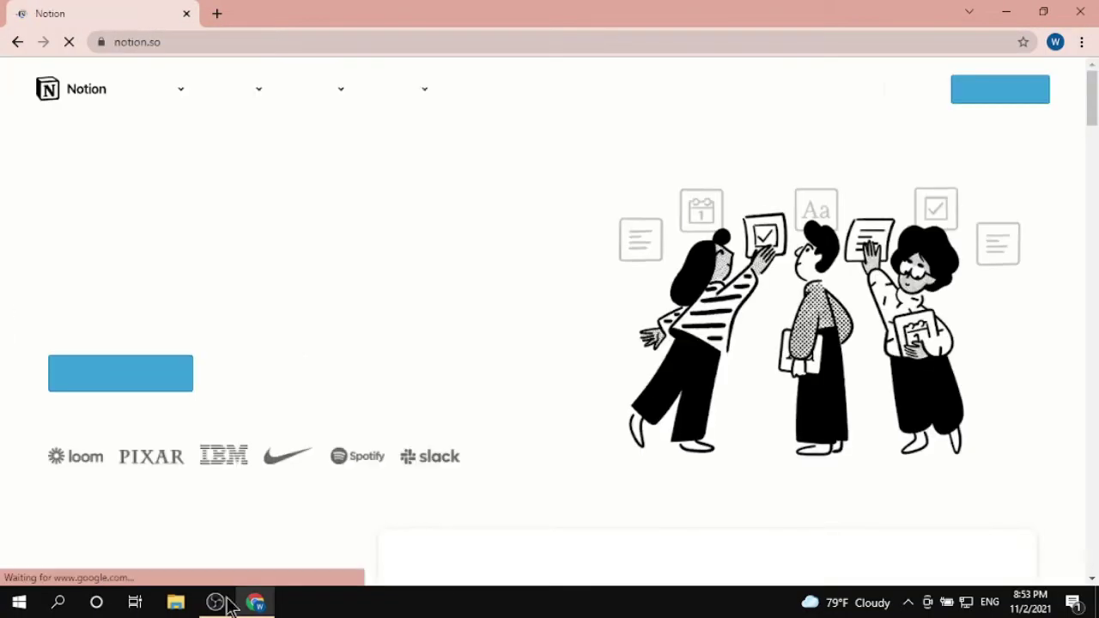
Examine the reopened Notion homepage, including its example team pages such as the roadmap and design docs, and its introduction
scroll(917, 296, "down", 3)
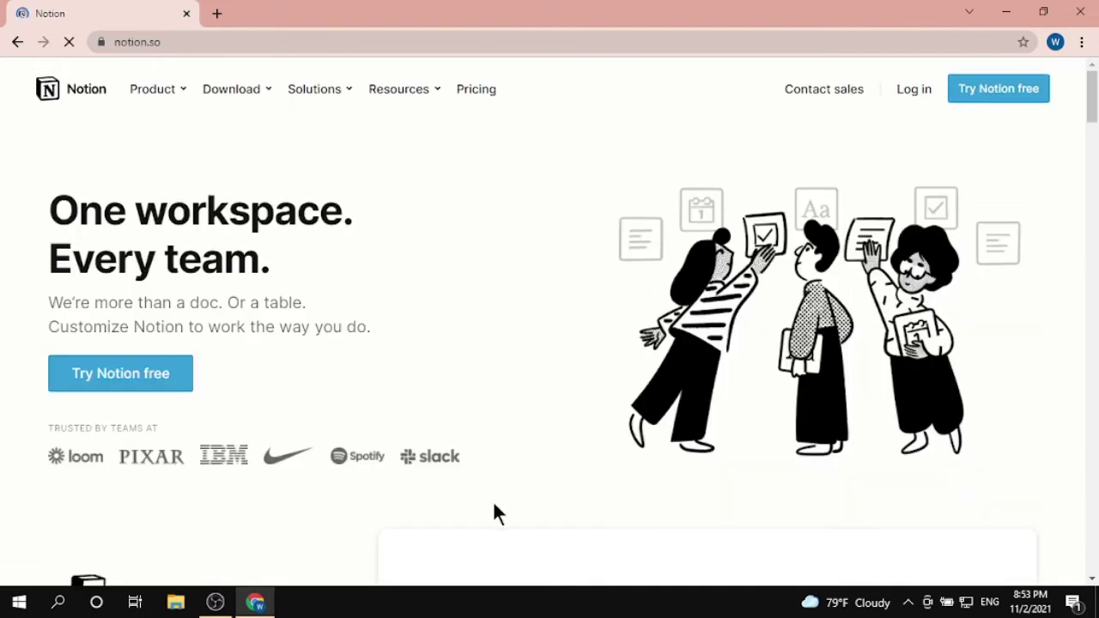
scroll(378, 387, "down", 4)
scroll(670, 388, "down", 20)
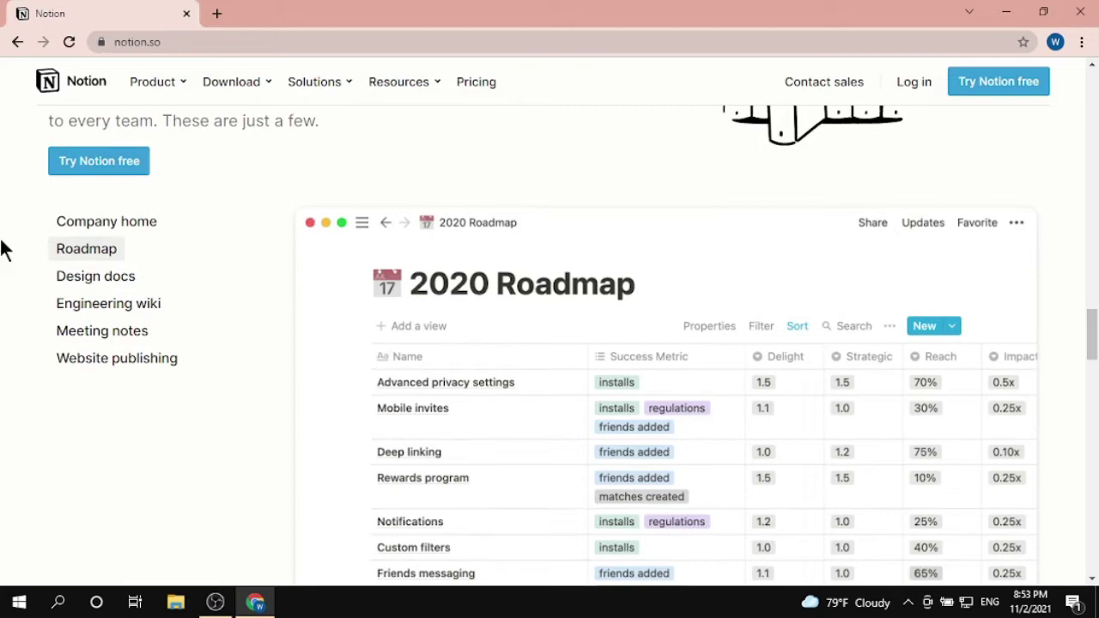
scroll(684, 411, "down", 5)
scroll(688, 403, "up", 6)
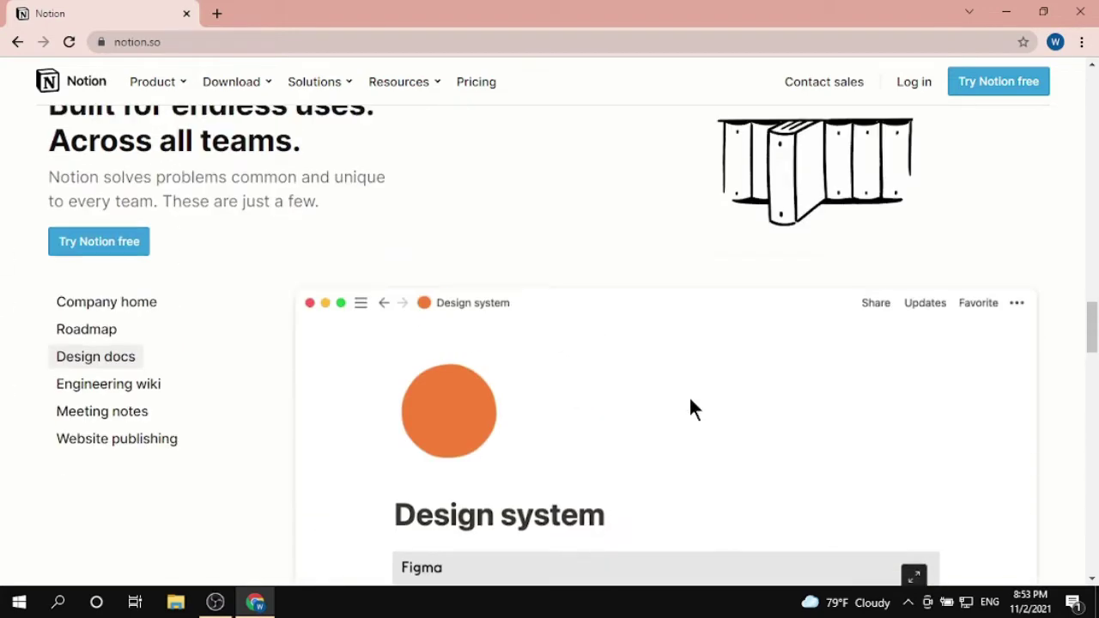
scroll(694, 409, "up", 15)
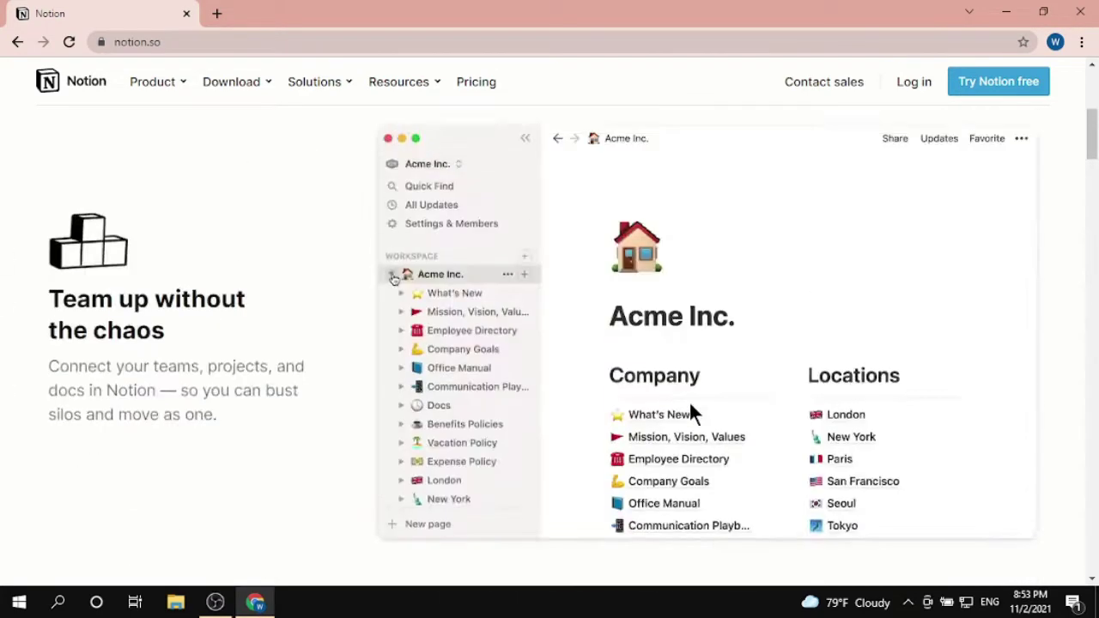
scroll(691, 413, "up", 5)
left_click_drag(40, 198, 350, 296)
left_click(344, 301)
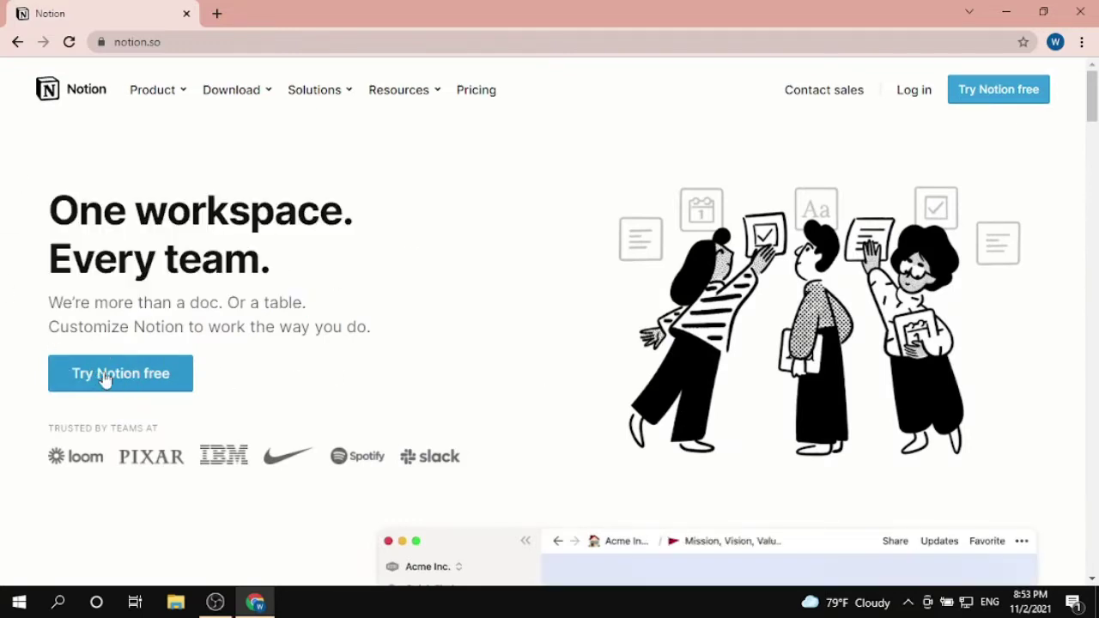
Start a free Notion sign-up and continue with the existing Google account
left_click(996, 110)
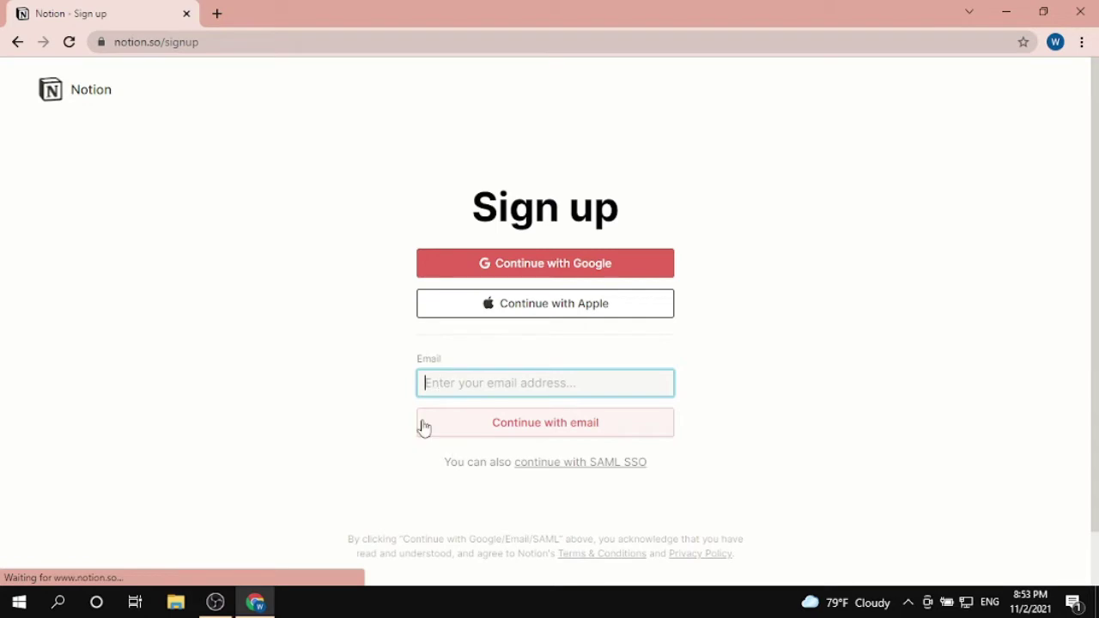
left_click(535, 271)
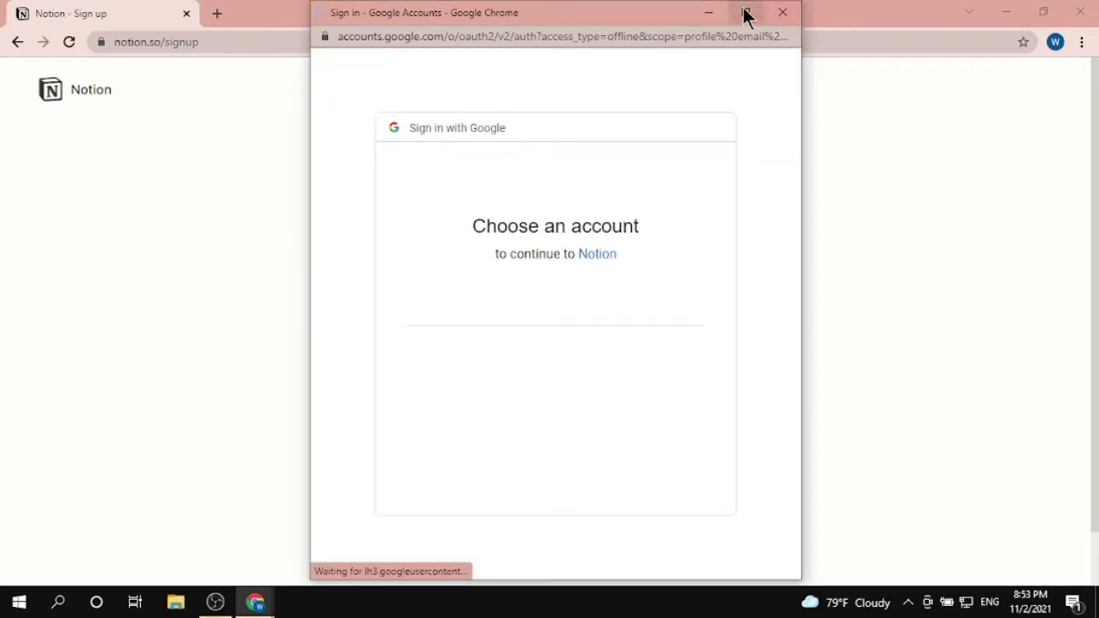
left_click_drag(615, 5, 579, 18)
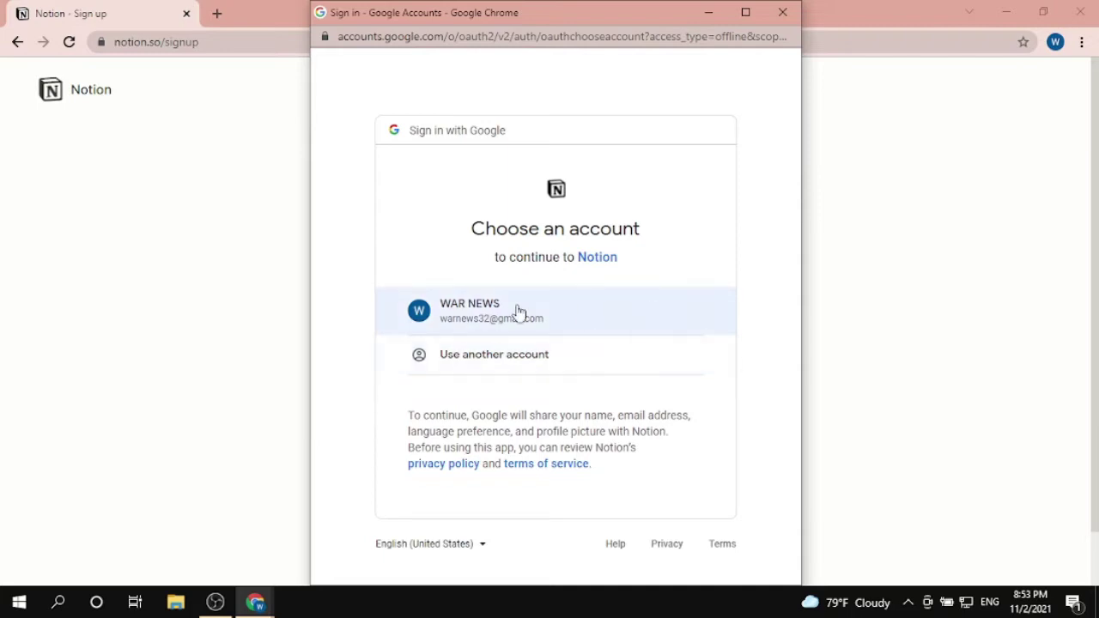
left_click(624, 331)
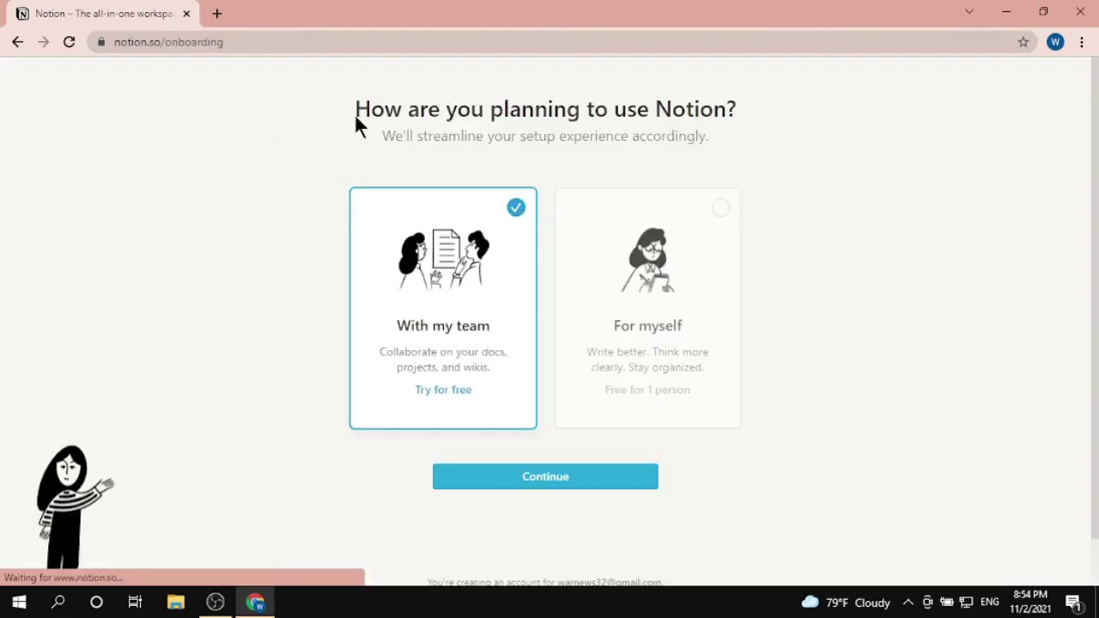
left_click_drag(355, 114, 593, 110)
left_click_drag(360, 109, 746, 111)
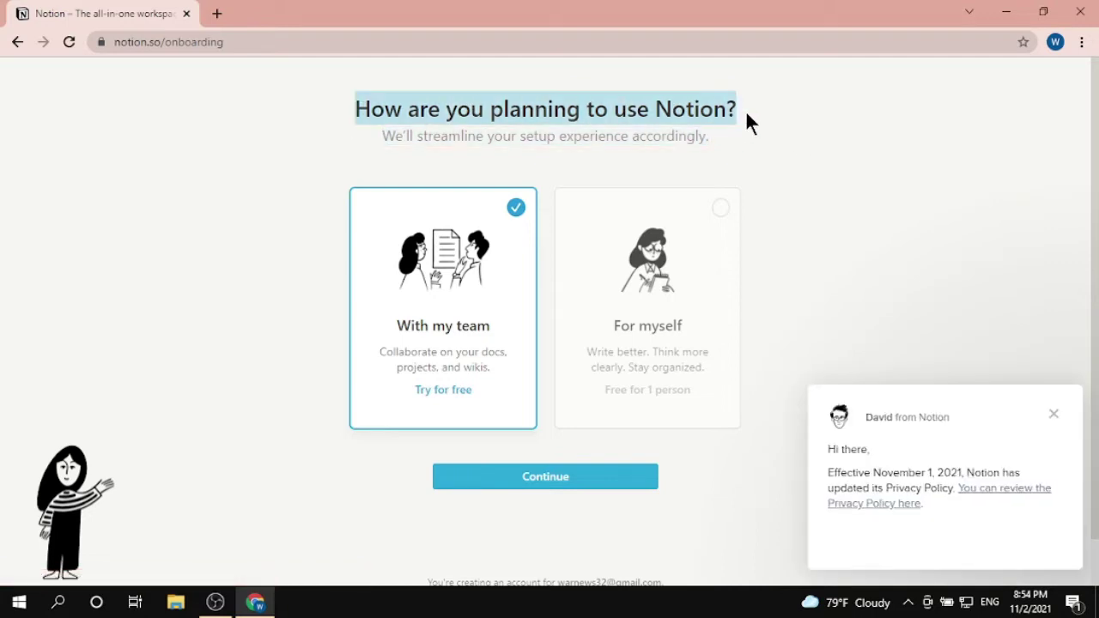
left_click(743, 113)
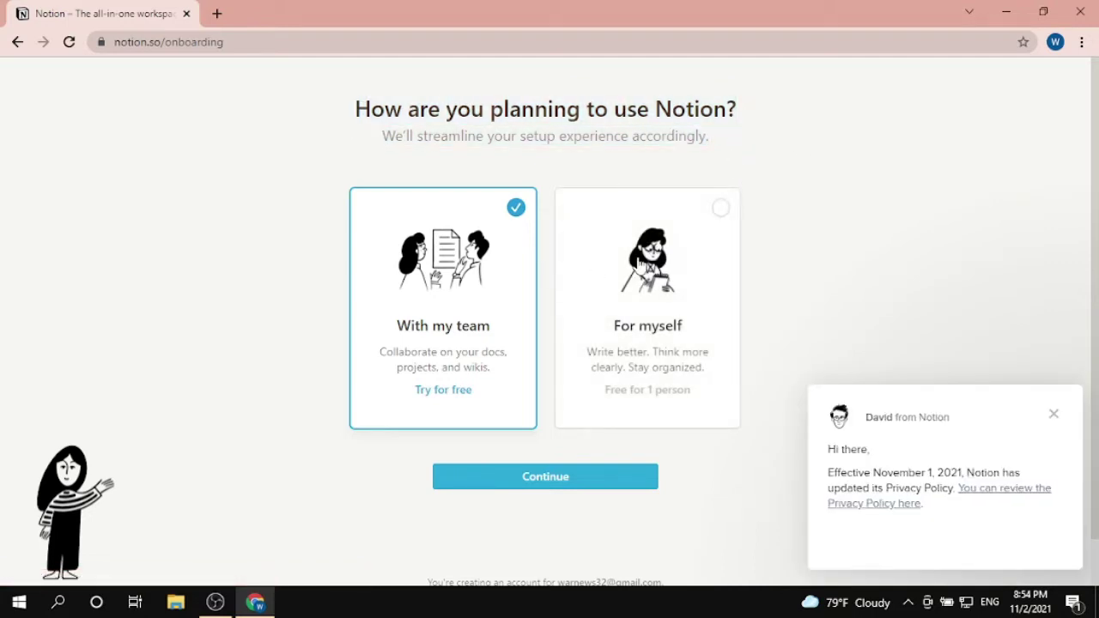
Choose "For myself" as the way of using Notion and continue to the new workspace
left_click(726, 282)
left_click(521, 261)
left_click(667, 287)
left_click(505, 278)
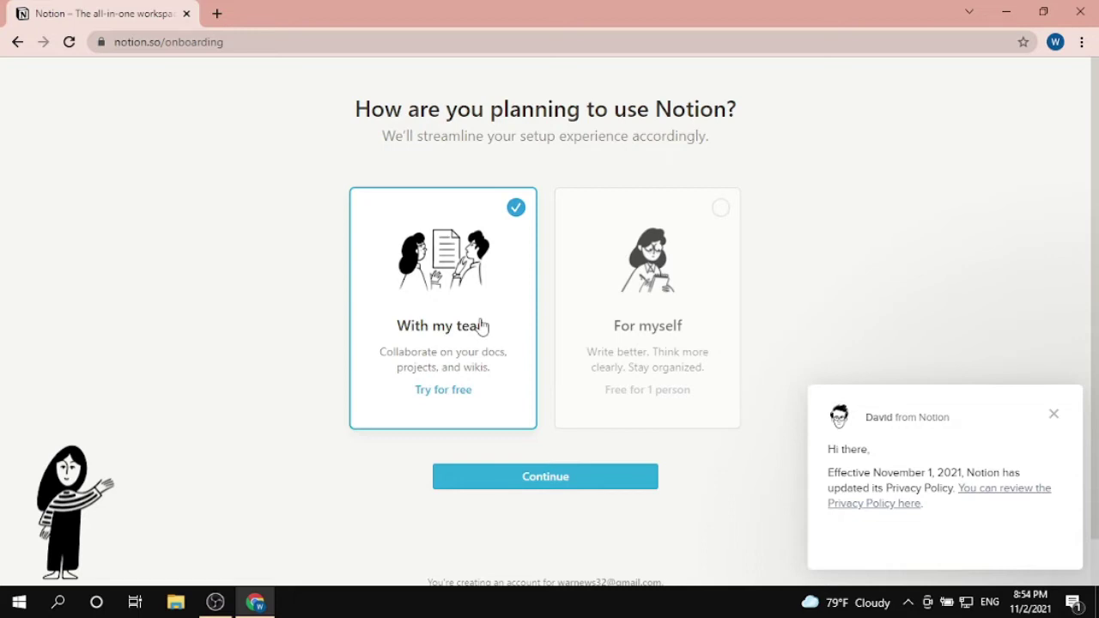
left_click(609, 303)
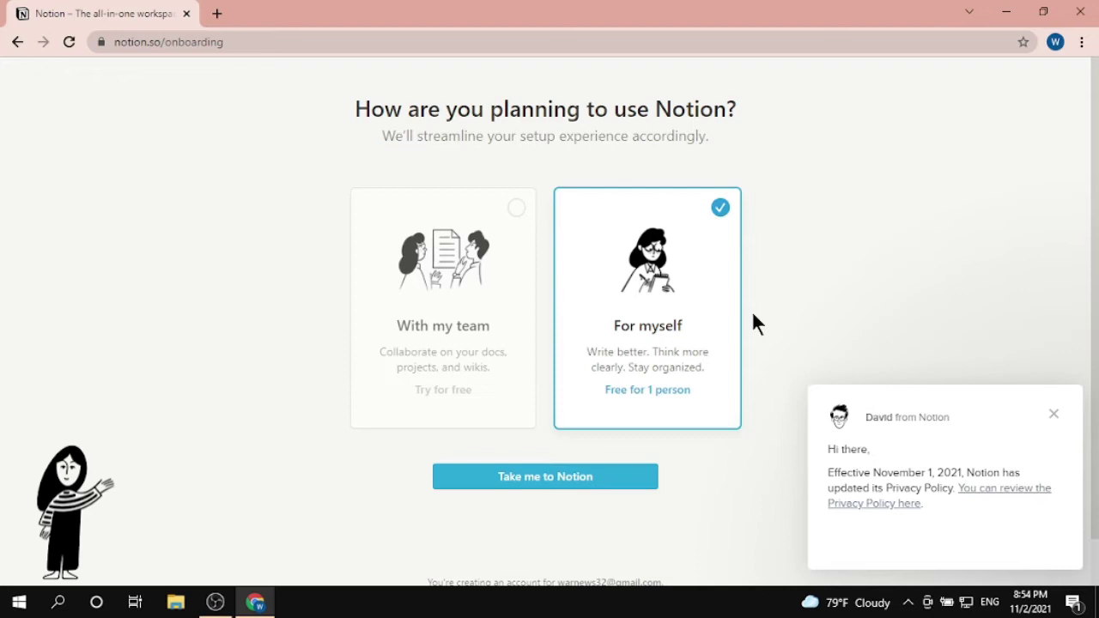
left_click(559, 482)
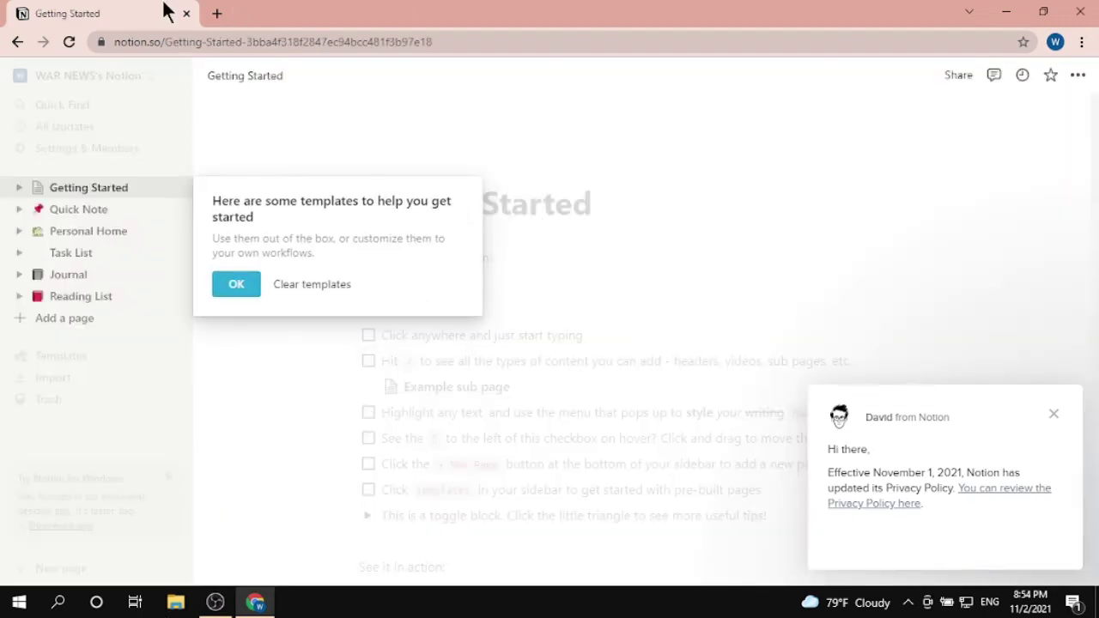
Dismiss the privacy policy notice and accept the suggested starter templates
left_click(1053, 414)
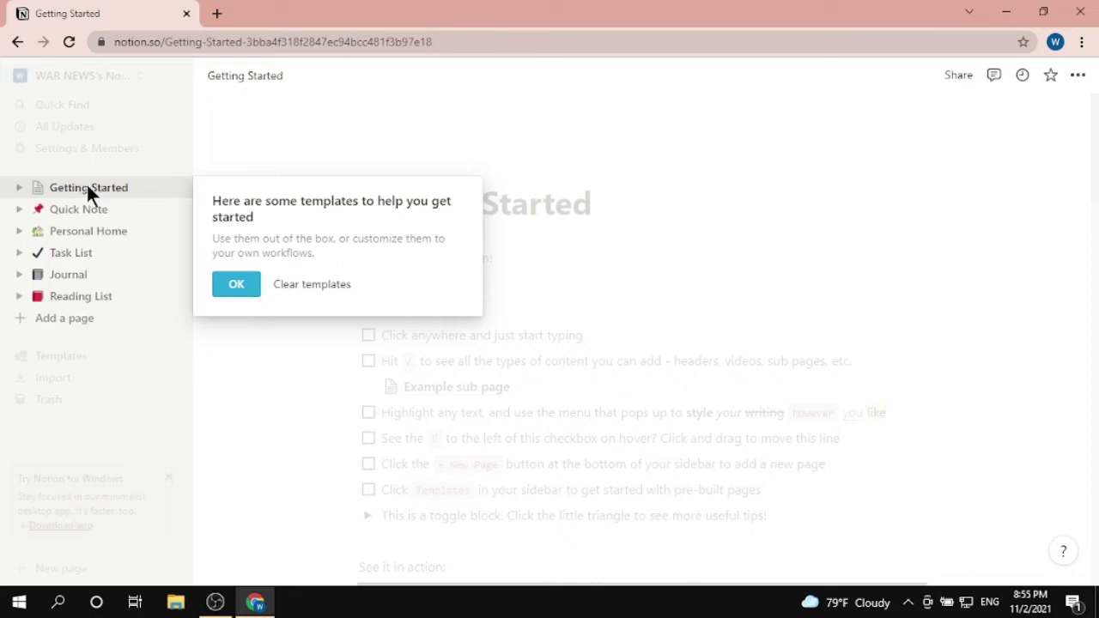
left_click(237, 285)
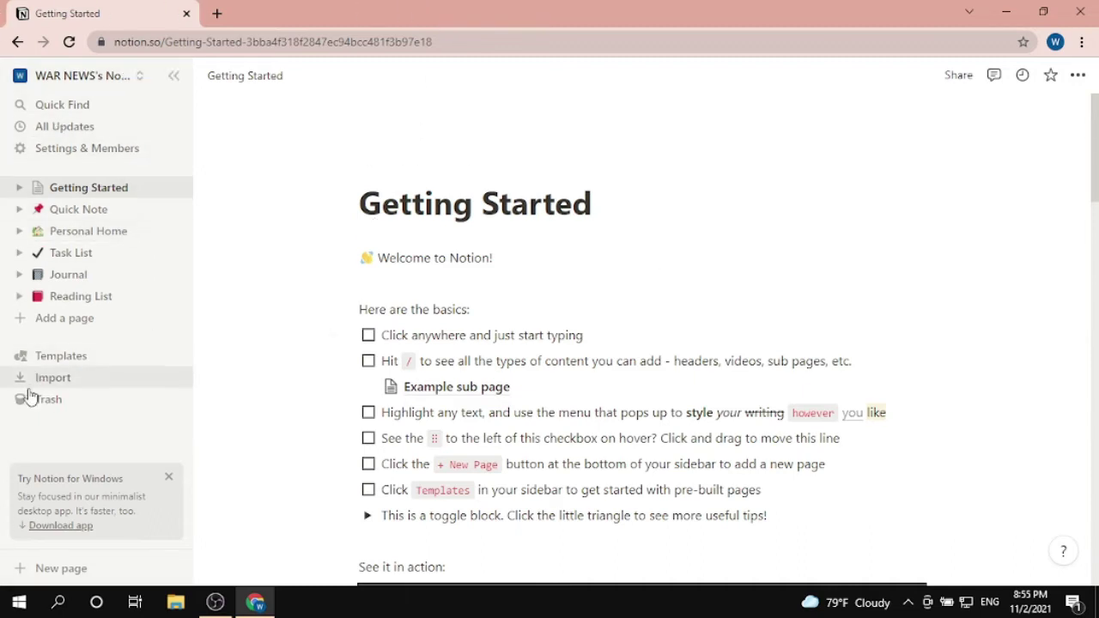
Add a new page to the workspace
left_click(37, 330)
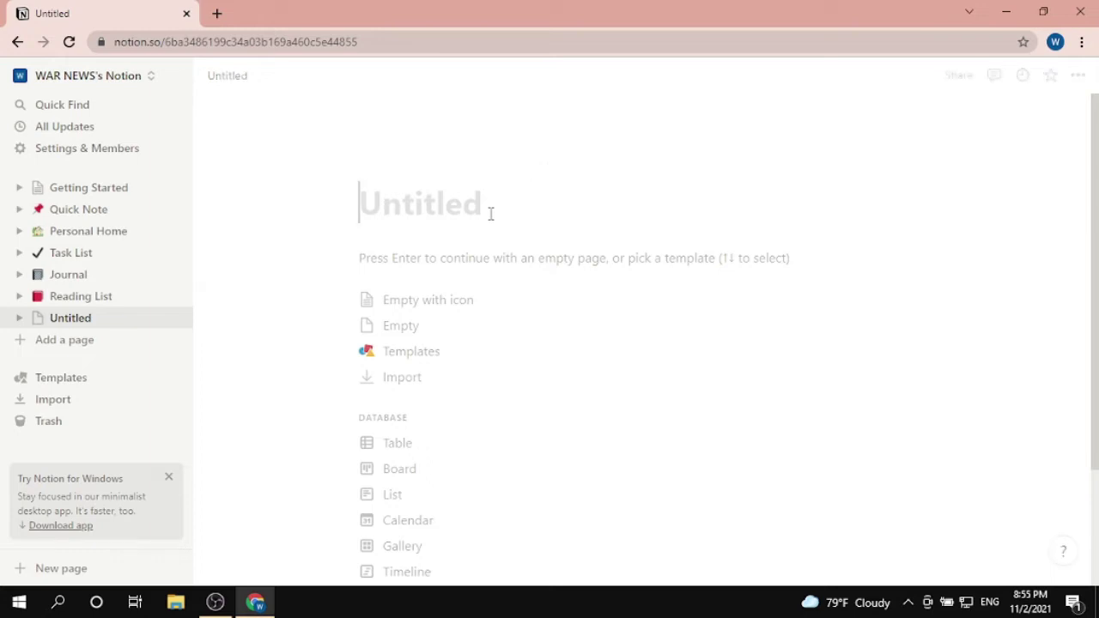
type("ASTR")
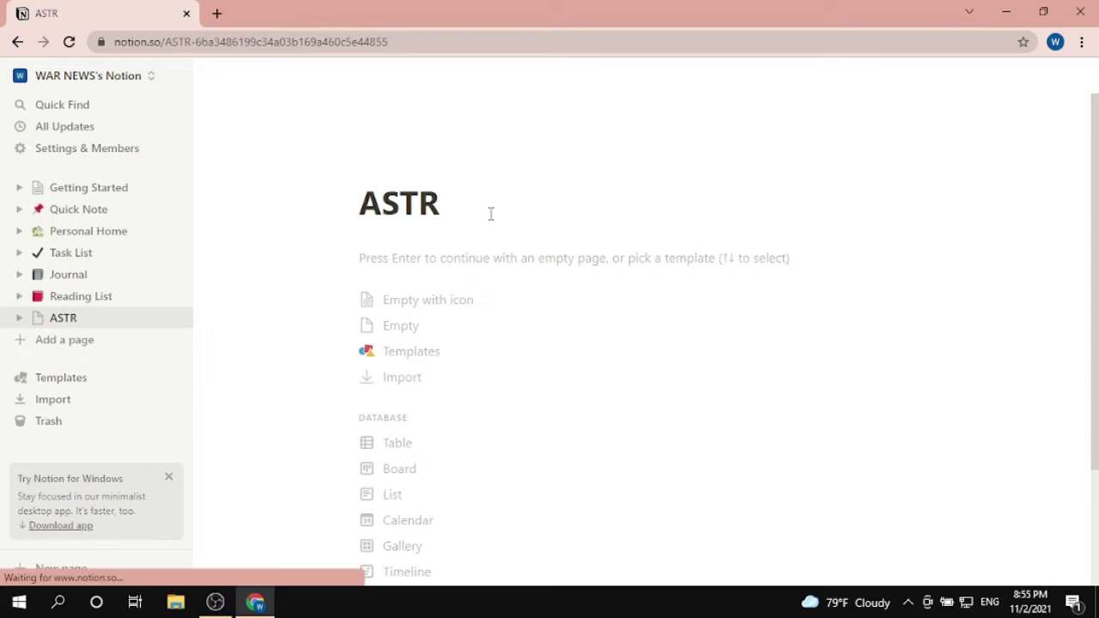
type("O")
key("BackSpace")
key("BackSpace")
key("BackSpace")
key("BackSpace")
key("BackSpace")
key("BackSpace")
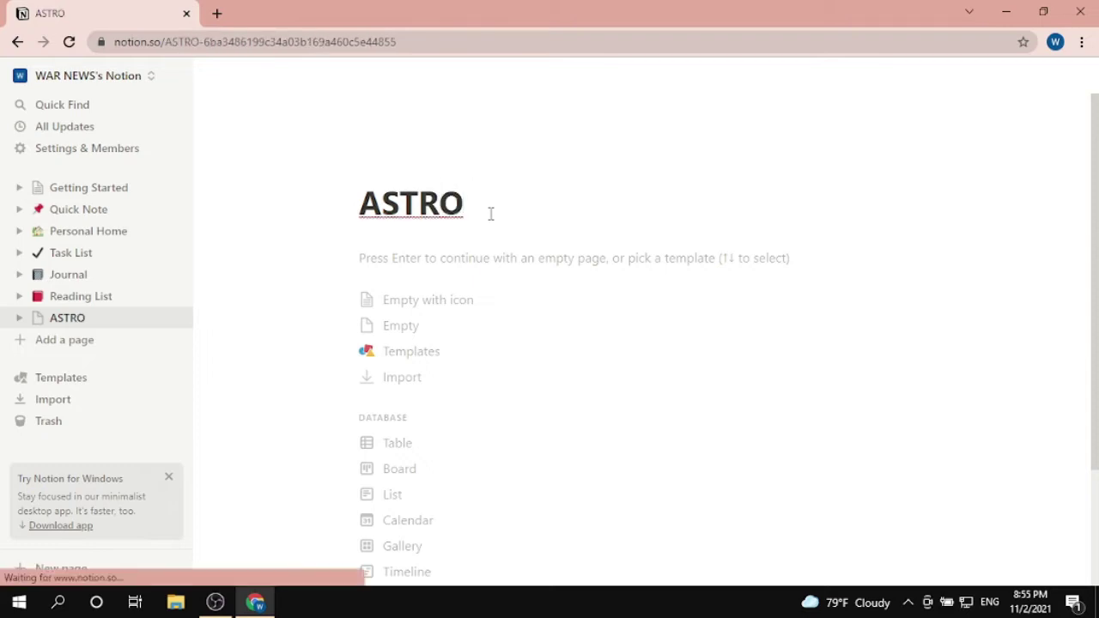
Title the new page "WORDPRESS COURSE" and continue with an empty page
type("WORDPRESS")
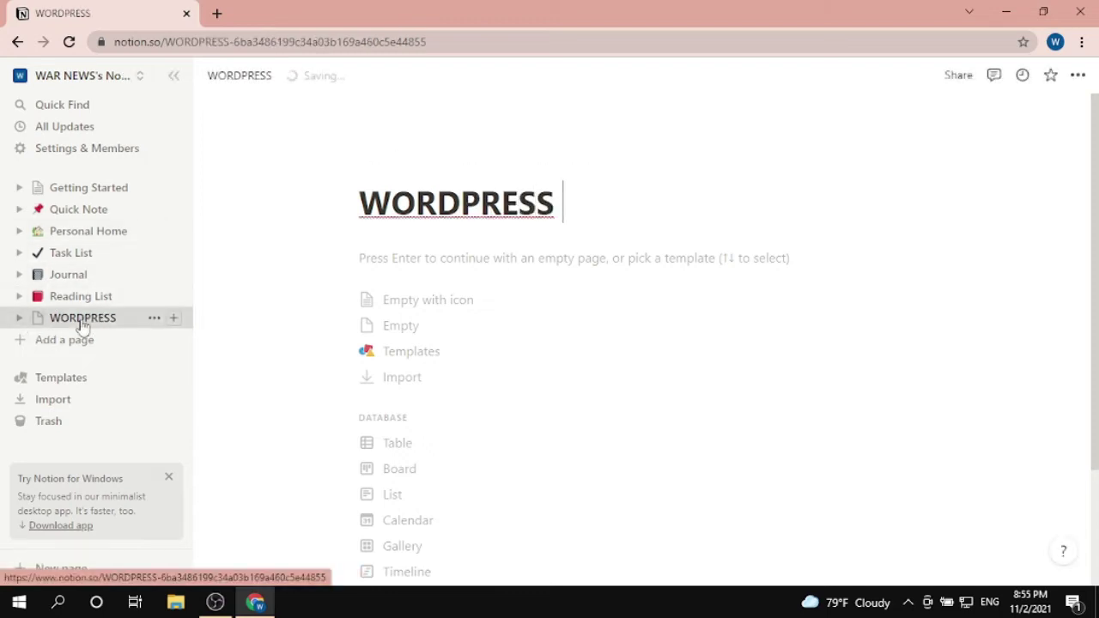
type(" COURSE")
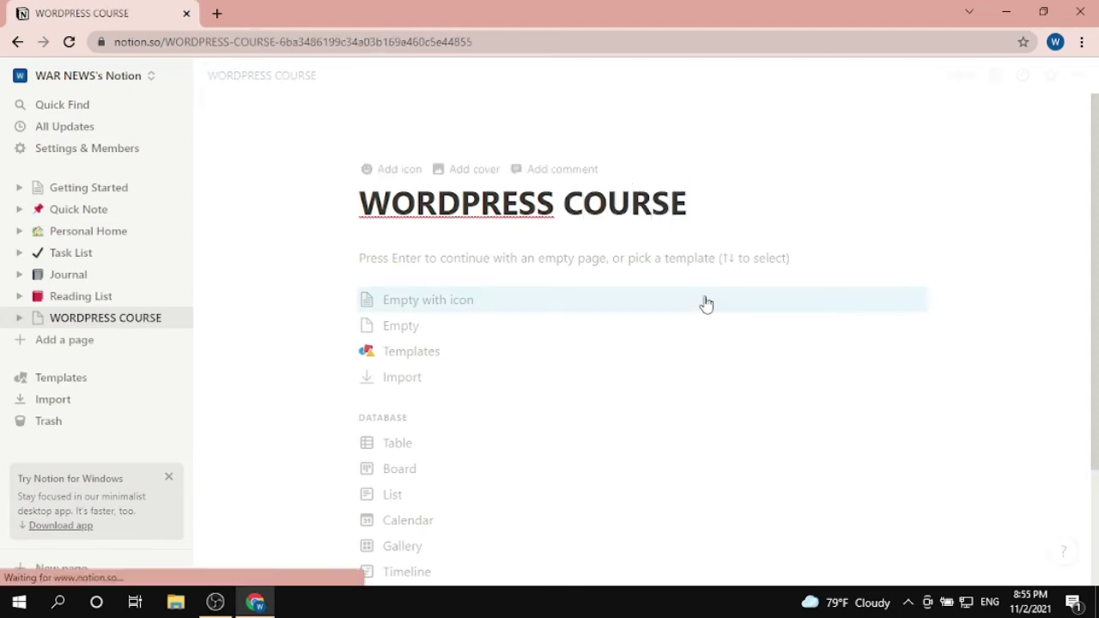
key("Return")
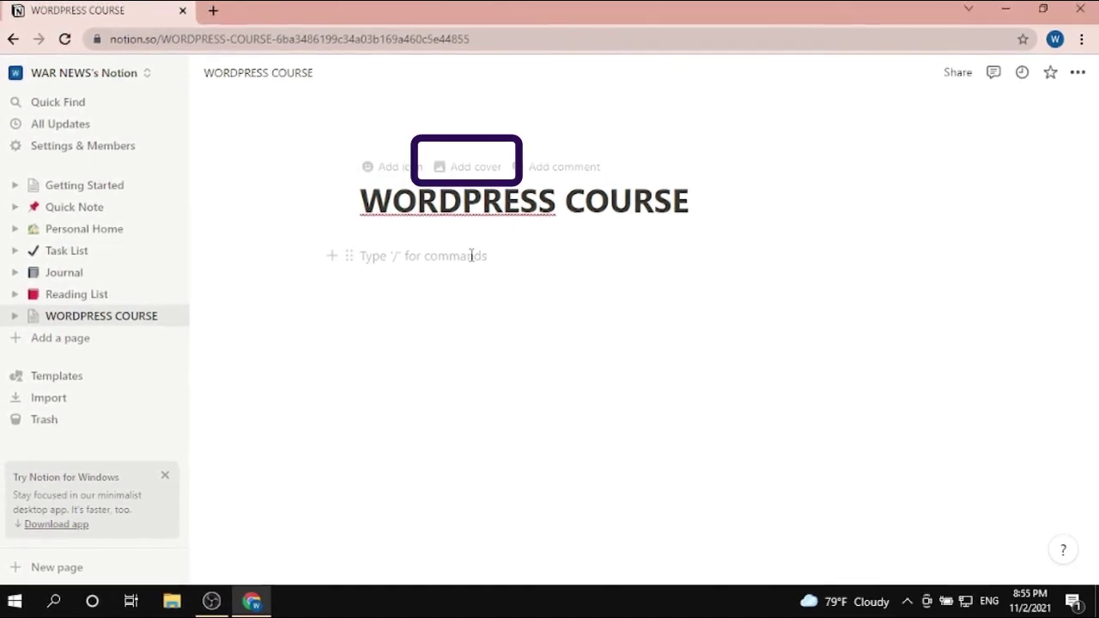
Add a cover to the WORDPRESS COURSE page and open the option to replace it through an image link
left_click(652, 200)
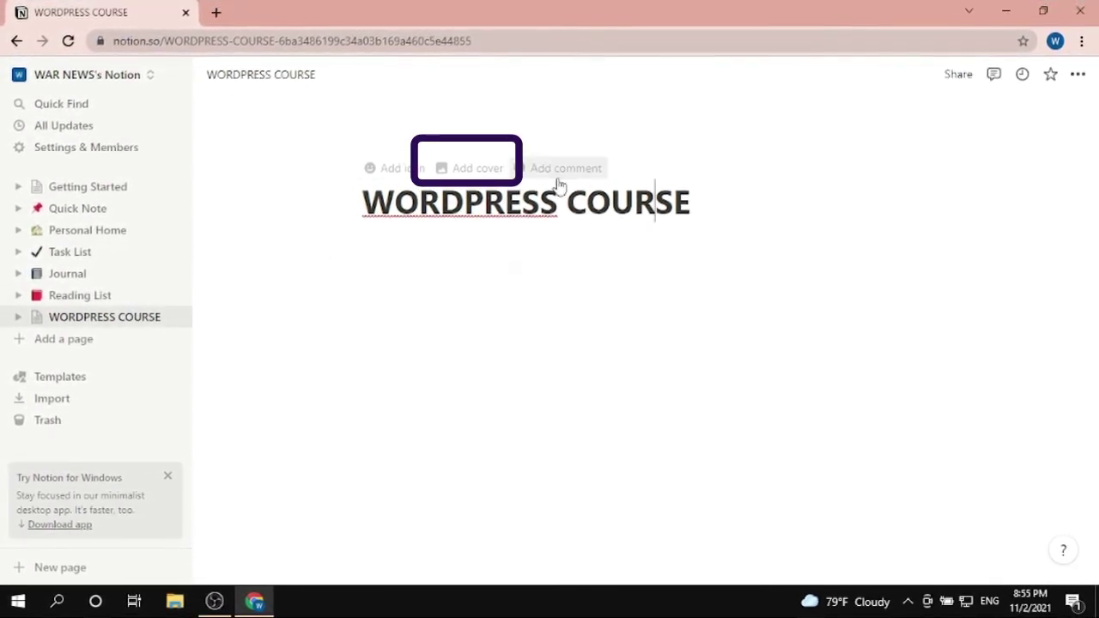
left_click(463, 171)
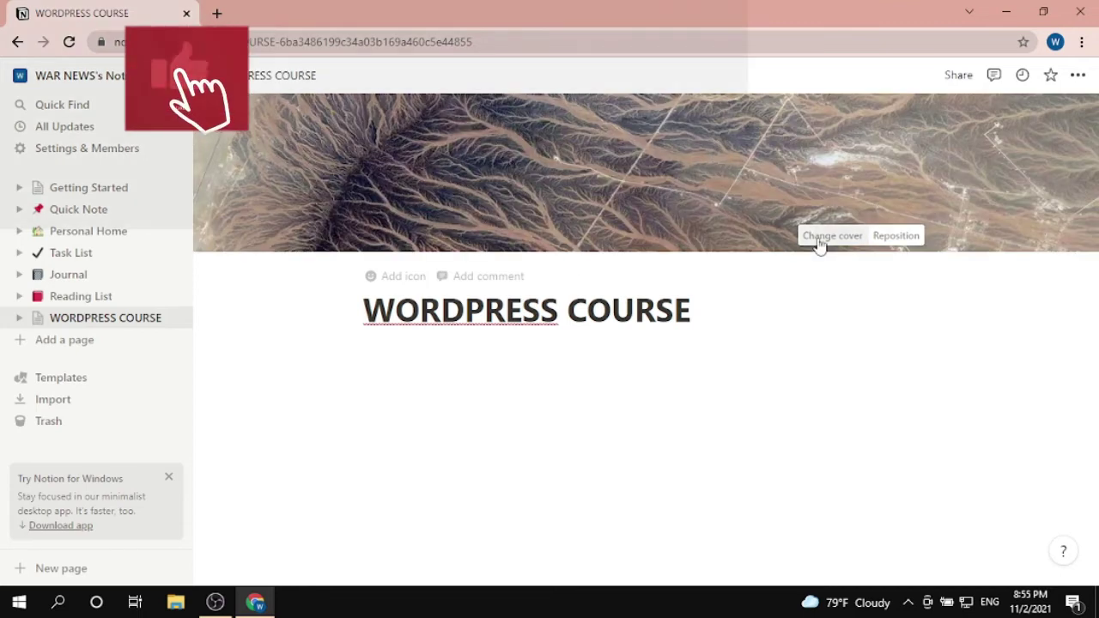
left_click(826, 237)
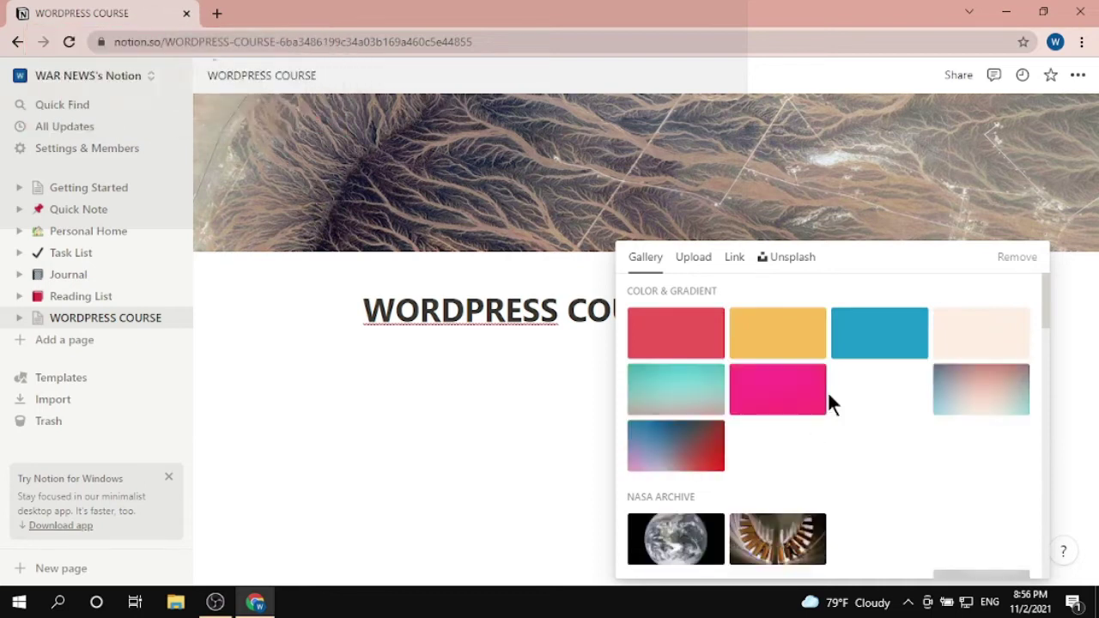
scroll(827, 393, "down", 2)
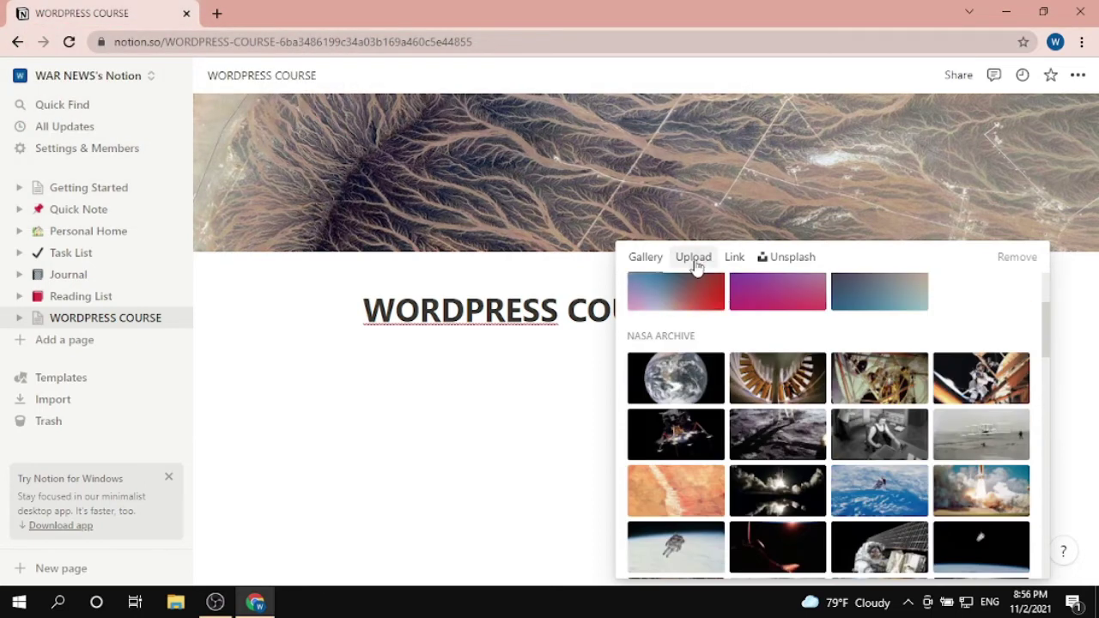
left_click(695, 259)
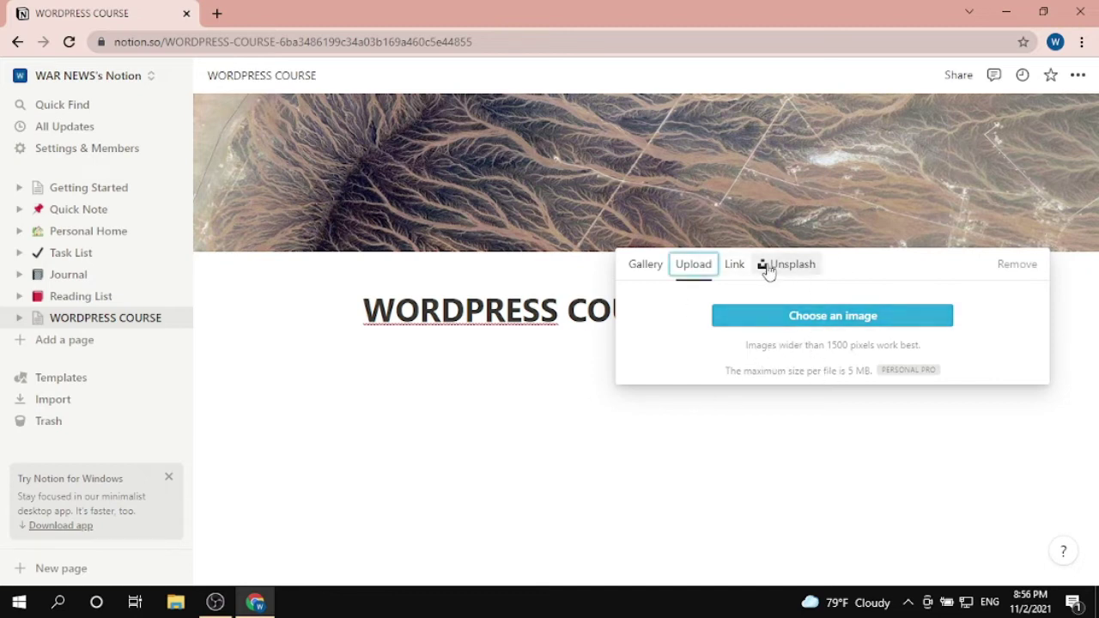
left_click(734, 264)
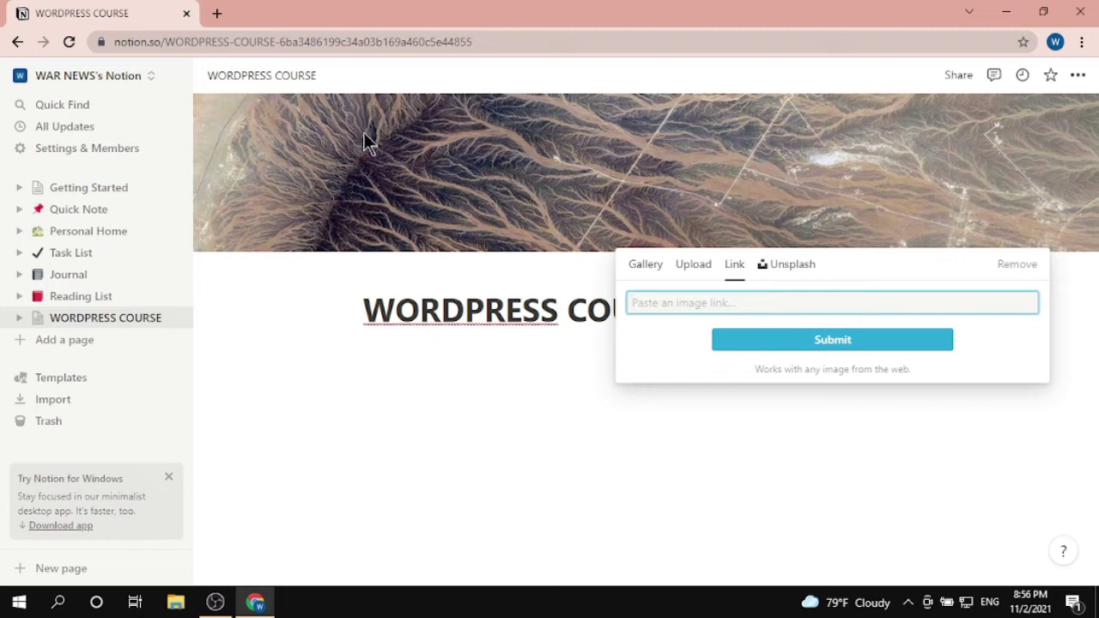
In a new browser tab, search Google Images for "wordpress" and copy the image address of the OpenArc Campus WordPress Work-Shop picture
left_click(215, 12)
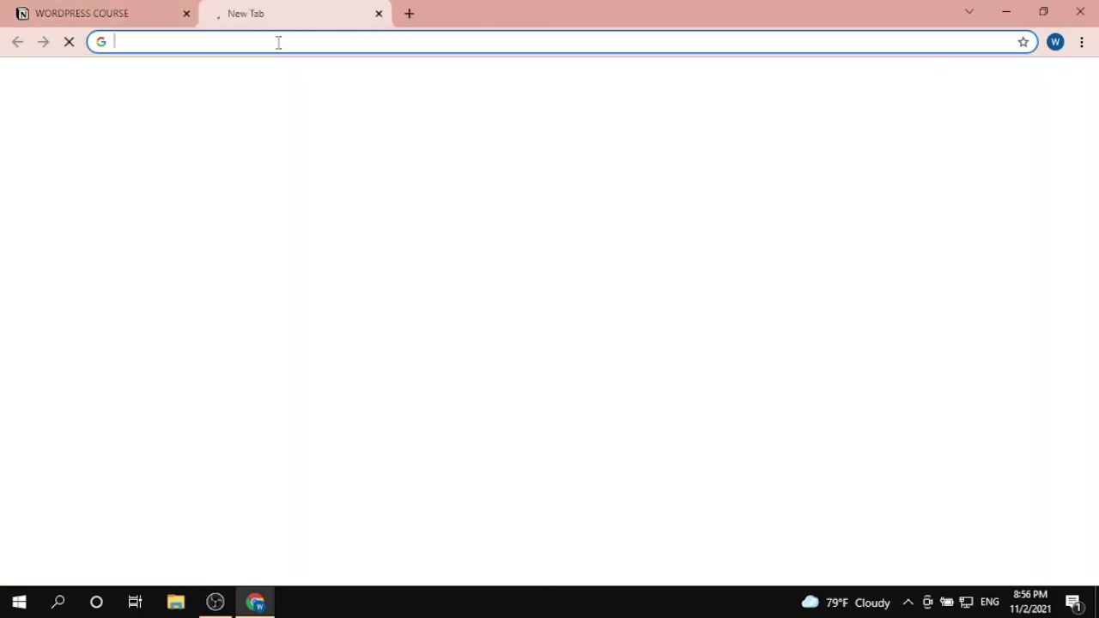
type("wordpres")
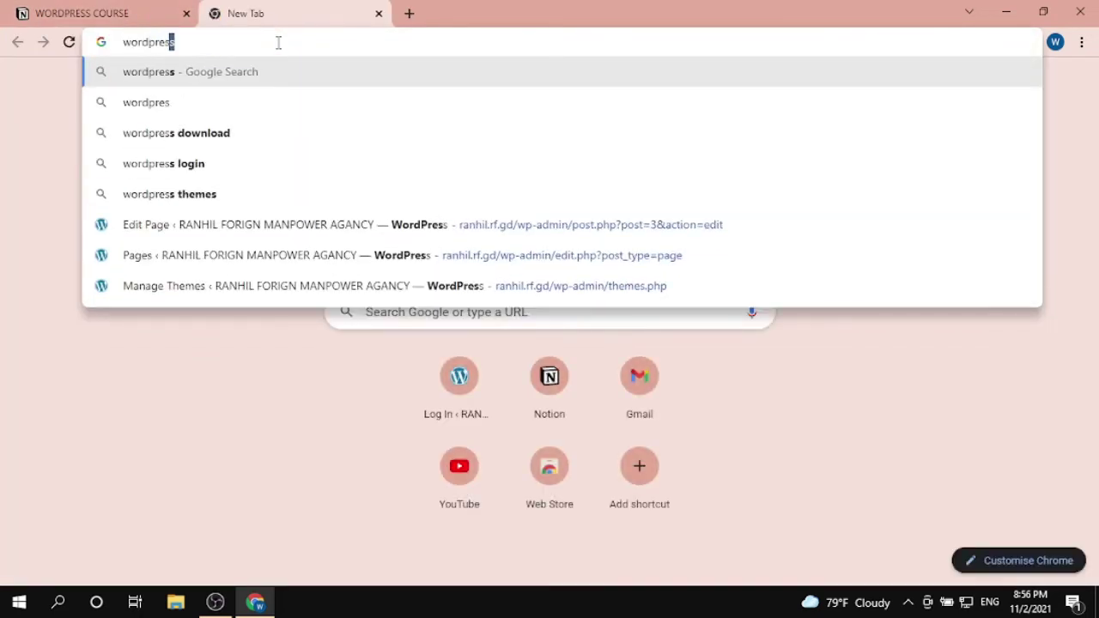
type("s")
key("Return")
left_click(221, 145)
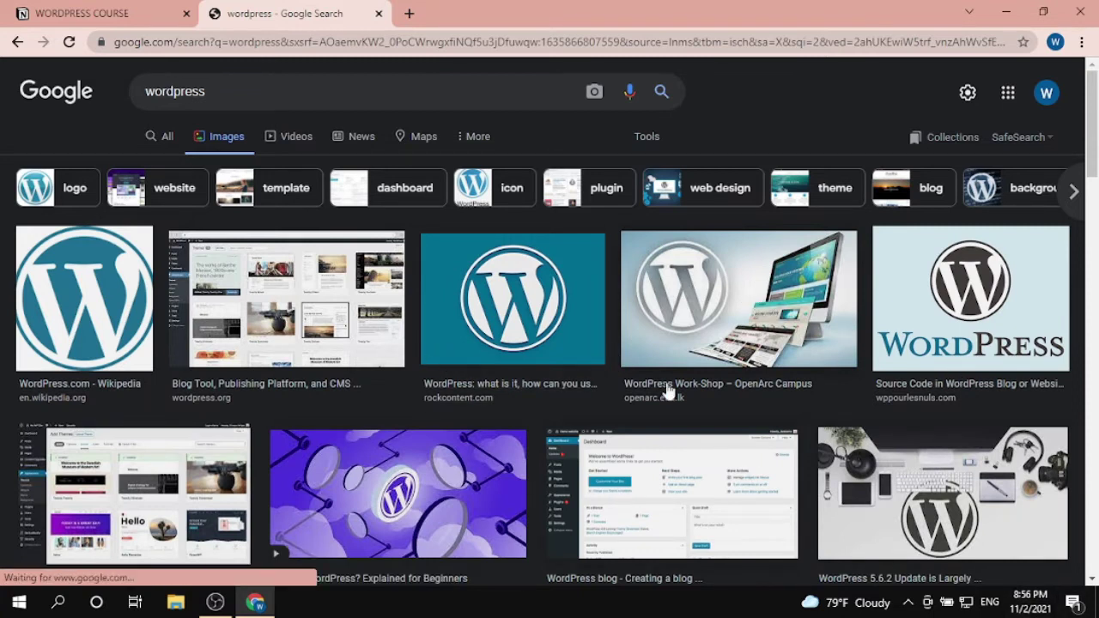
left_click(742, 272)
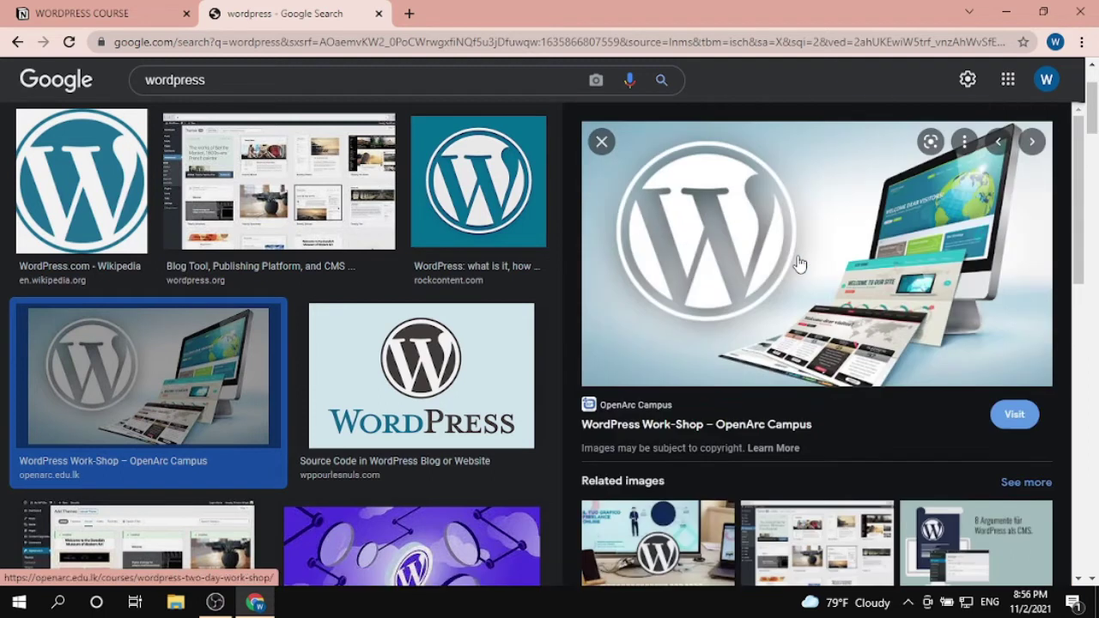
right_click(799, 261)
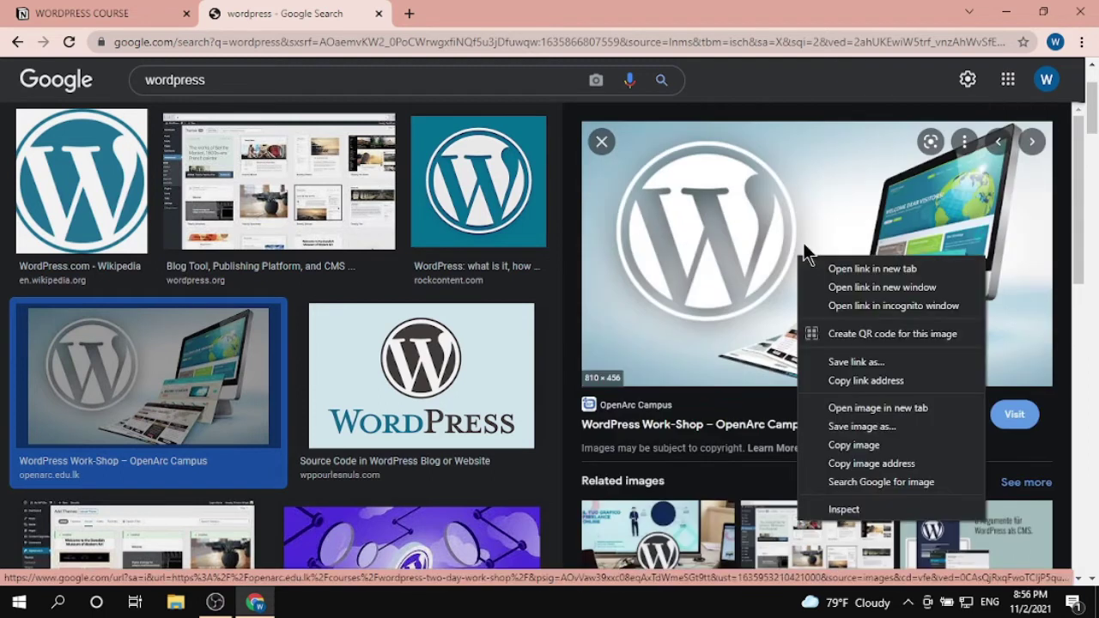
left_click(911, 485)
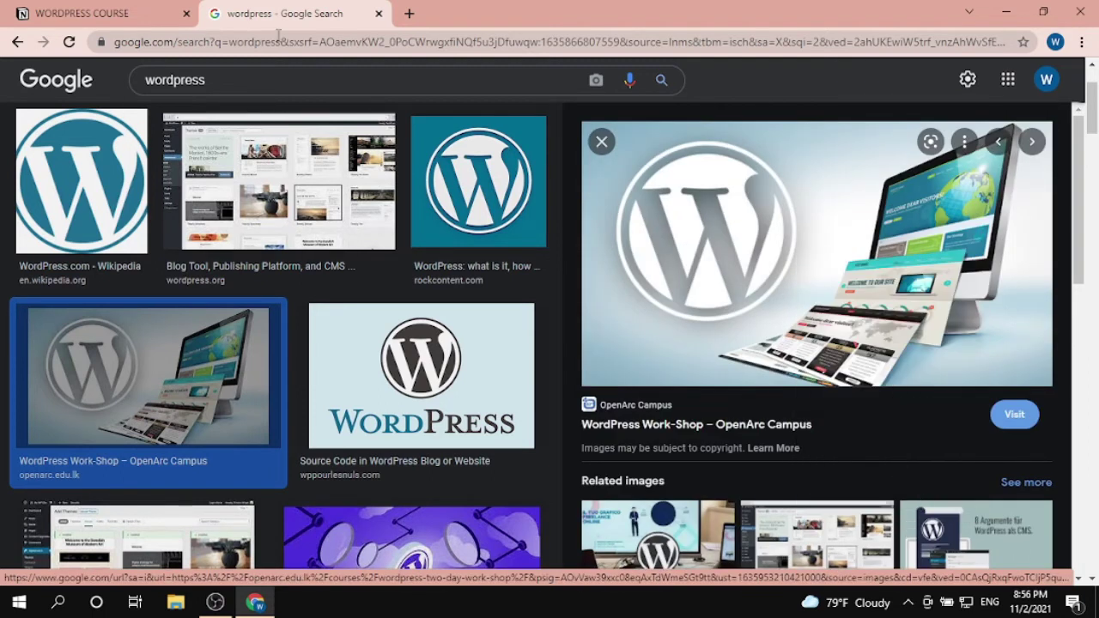
Close the search tab and set the page cover from the copied image address
left_click(378, 14)
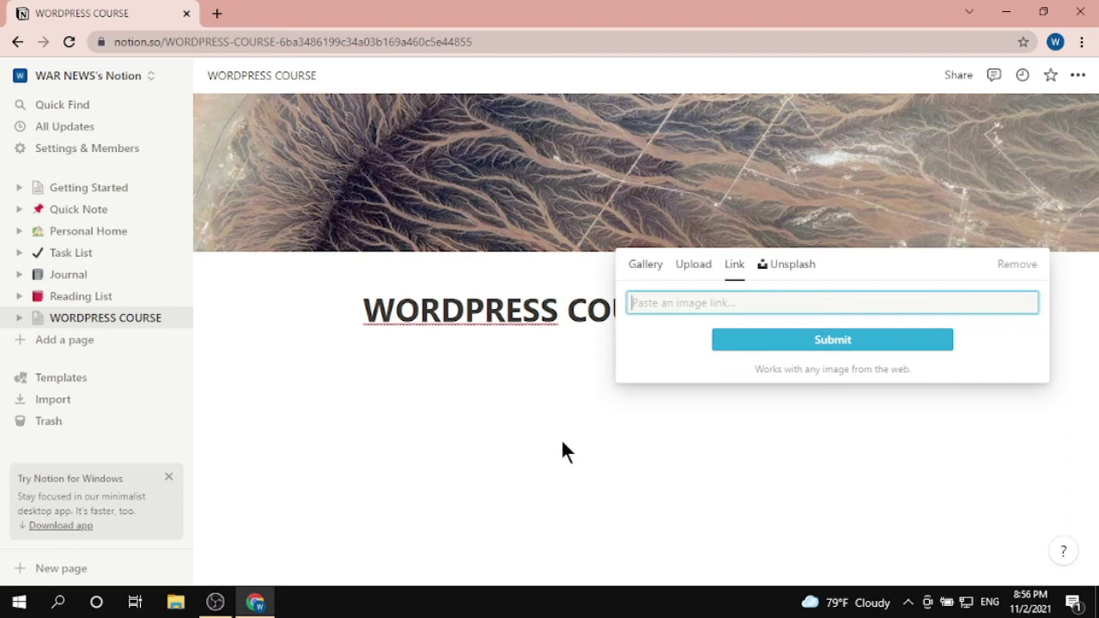
key("ctrl+v")
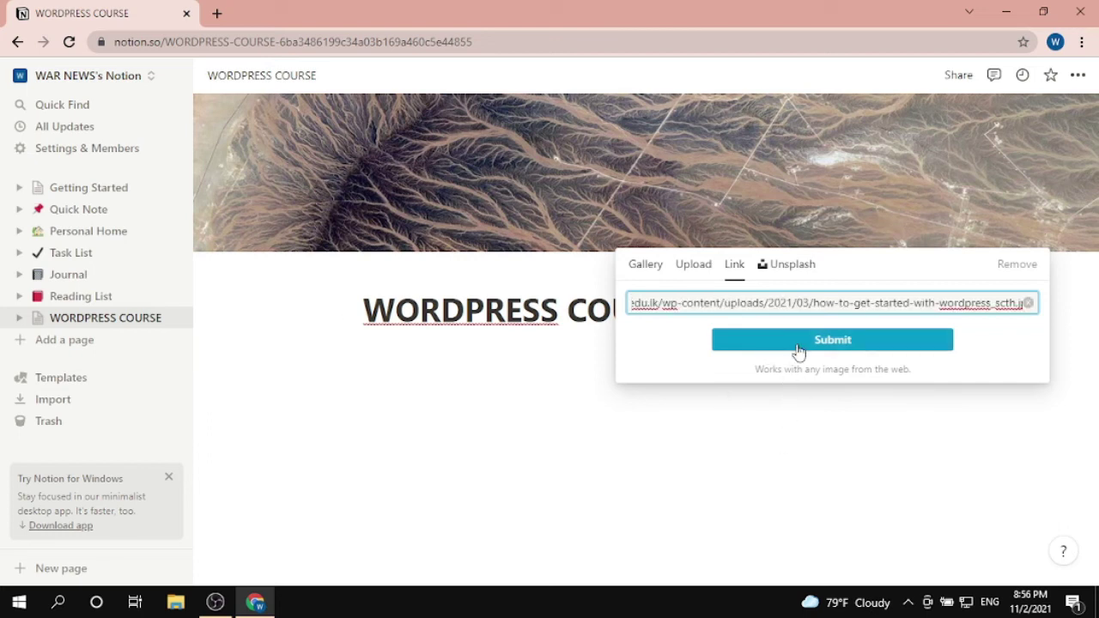
left_click(795, 345)
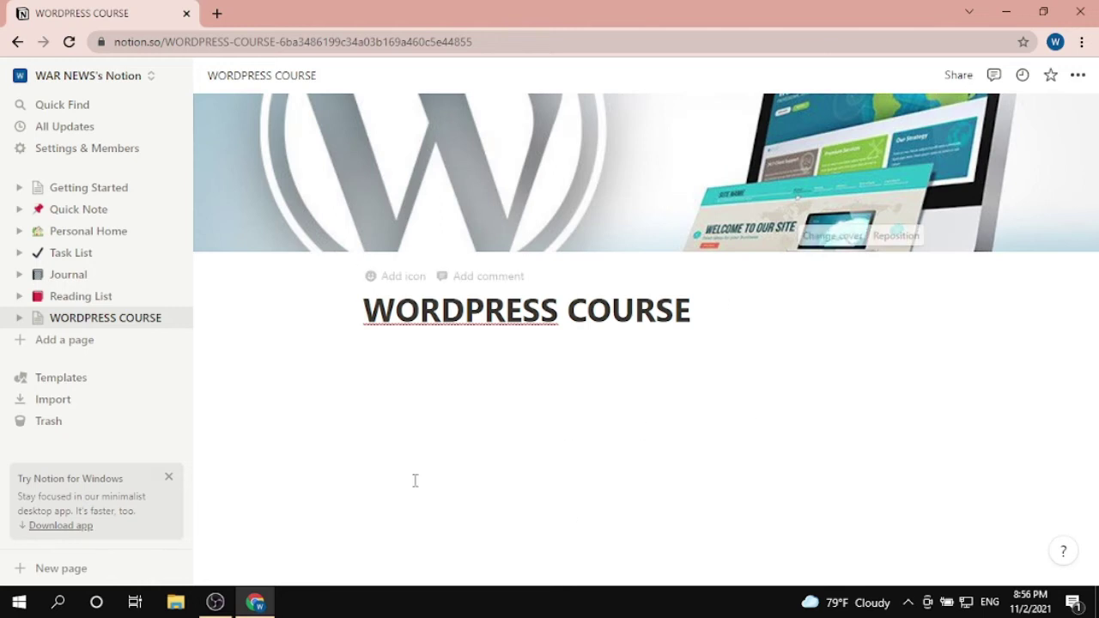
Add an icon to the WORDPRESS COURSE page and swap it for a random emoji several times
left_click(382, 276)
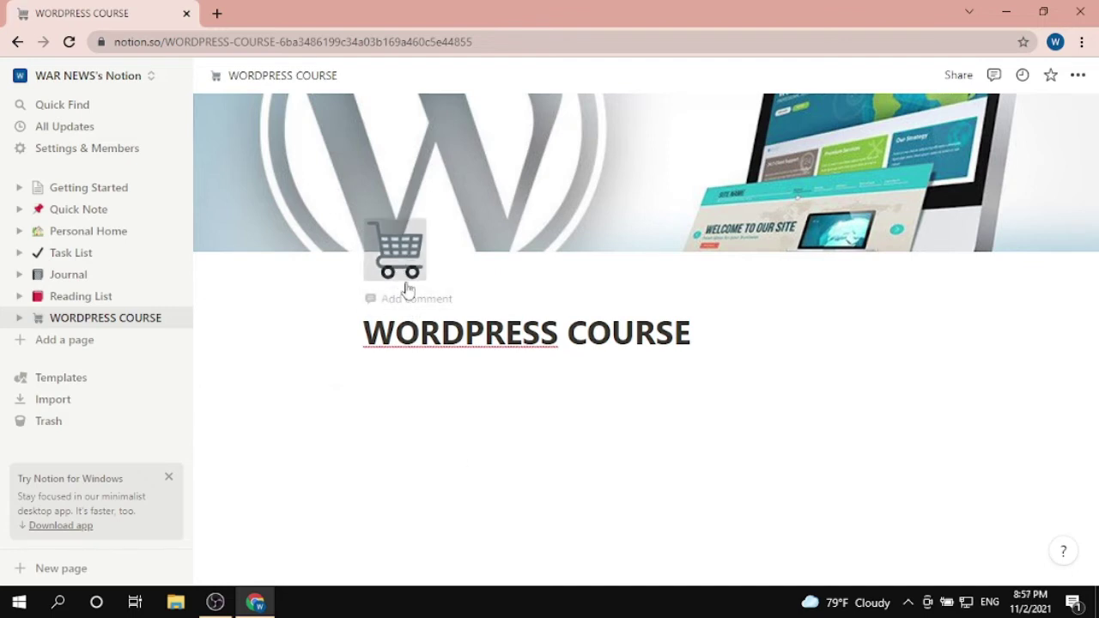
left_click(410, 270)
left_click(483, 303)
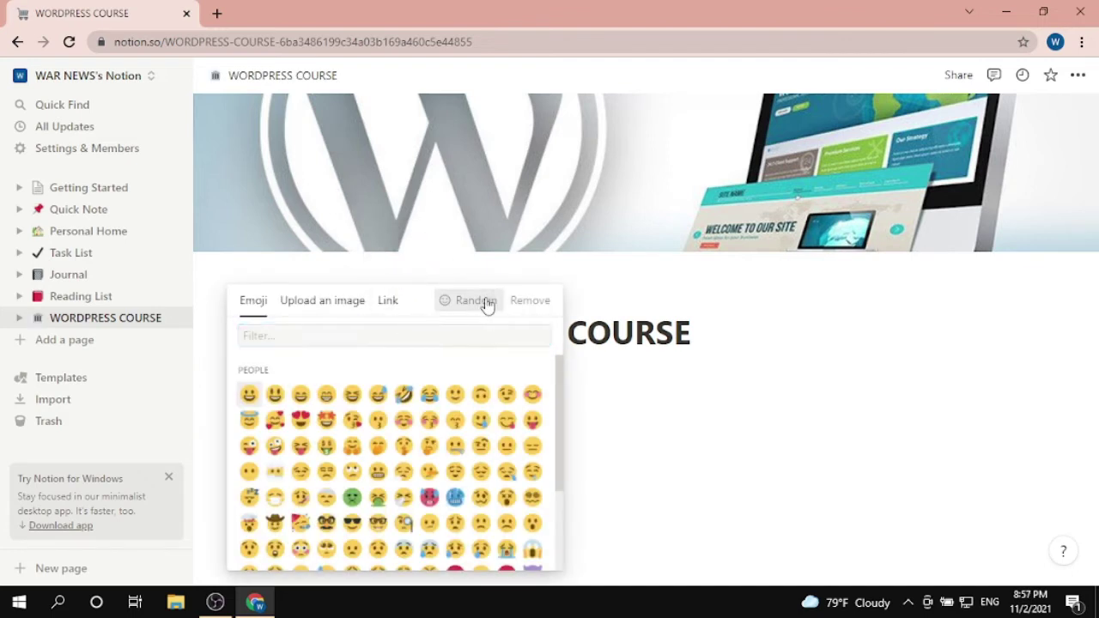
left_click(475, 303)
left_click(477, 308)
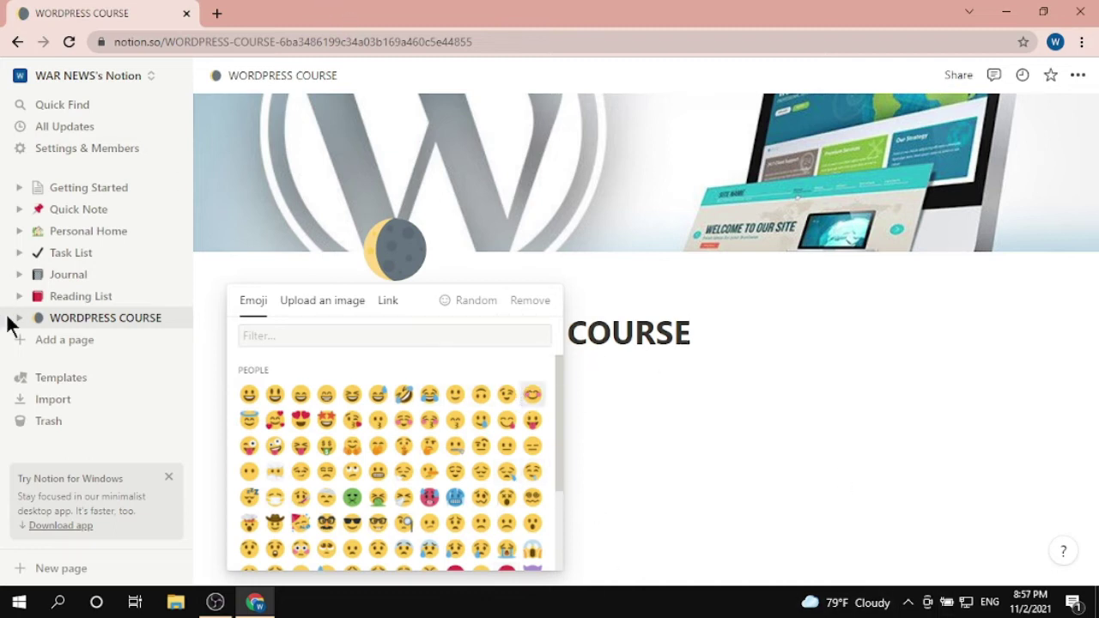
left_click(381, 263)
left_click(395, 258)
left_click(498, 309)
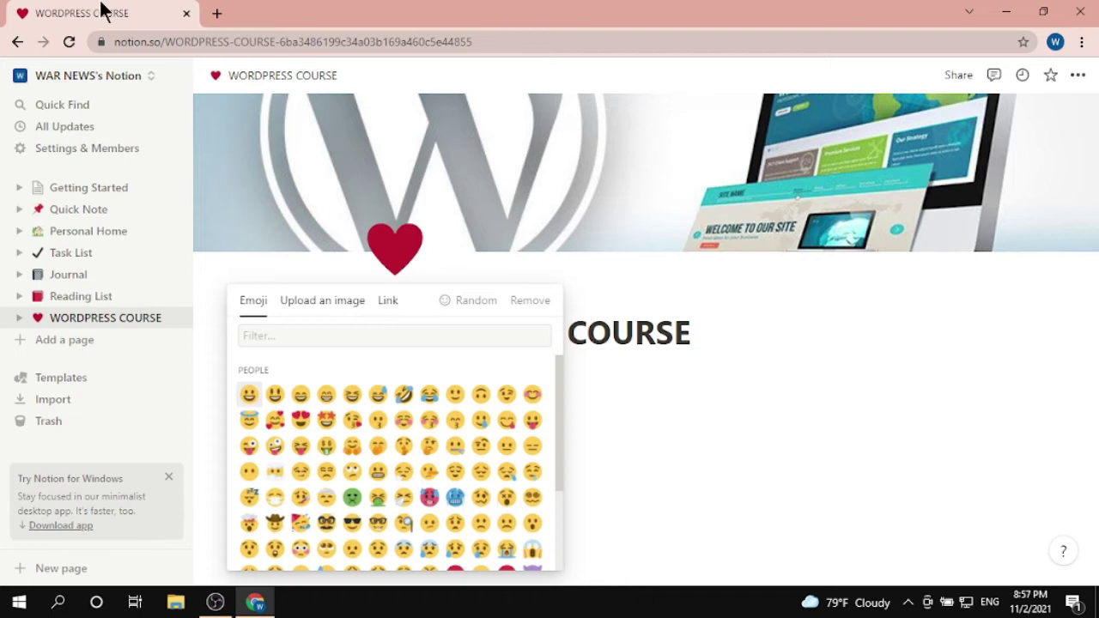
Search Google Images for "wordpress" in a new browser tab and copy the image address of Rock Content's WordPress logo
left_click(215, 14)
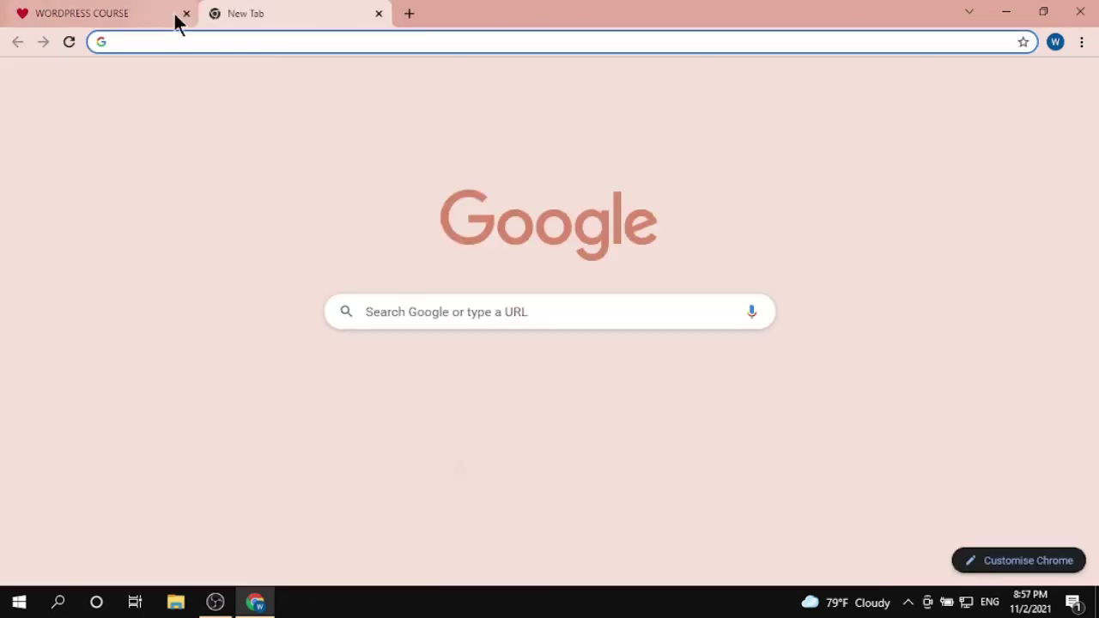
type("wor")
key("Return")
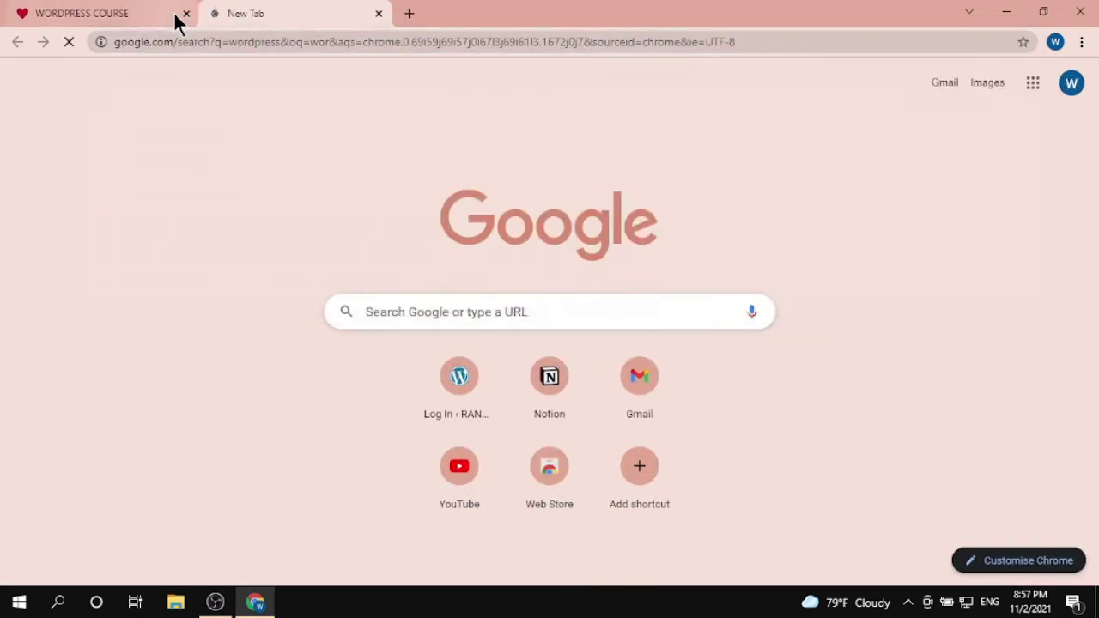
left_click(228, 145)
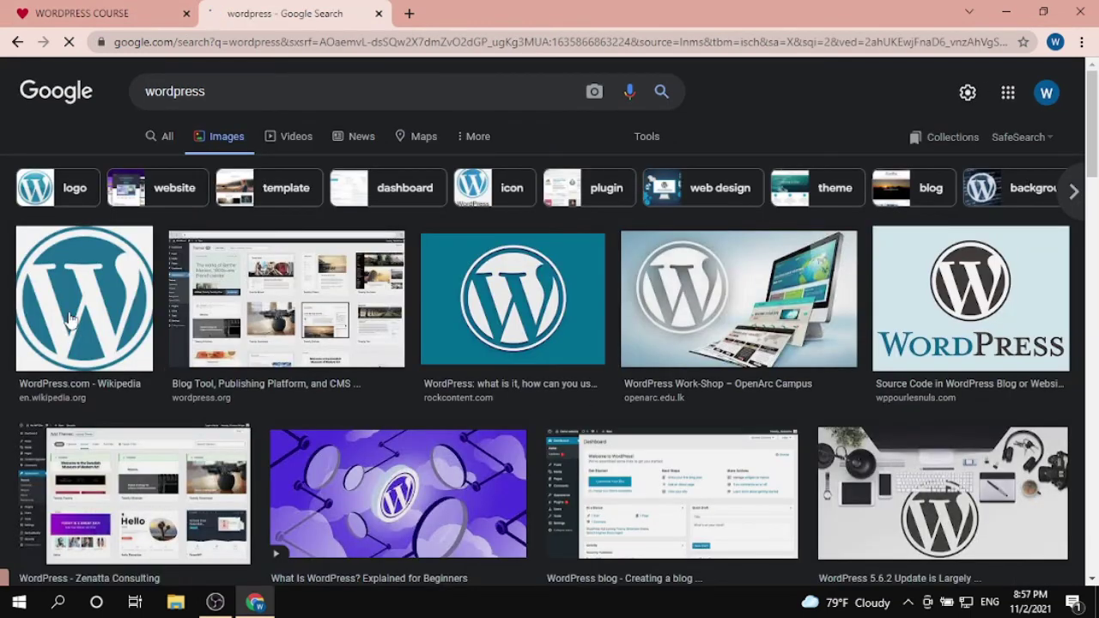
left_click(72, 319)
left_click(535, 233)
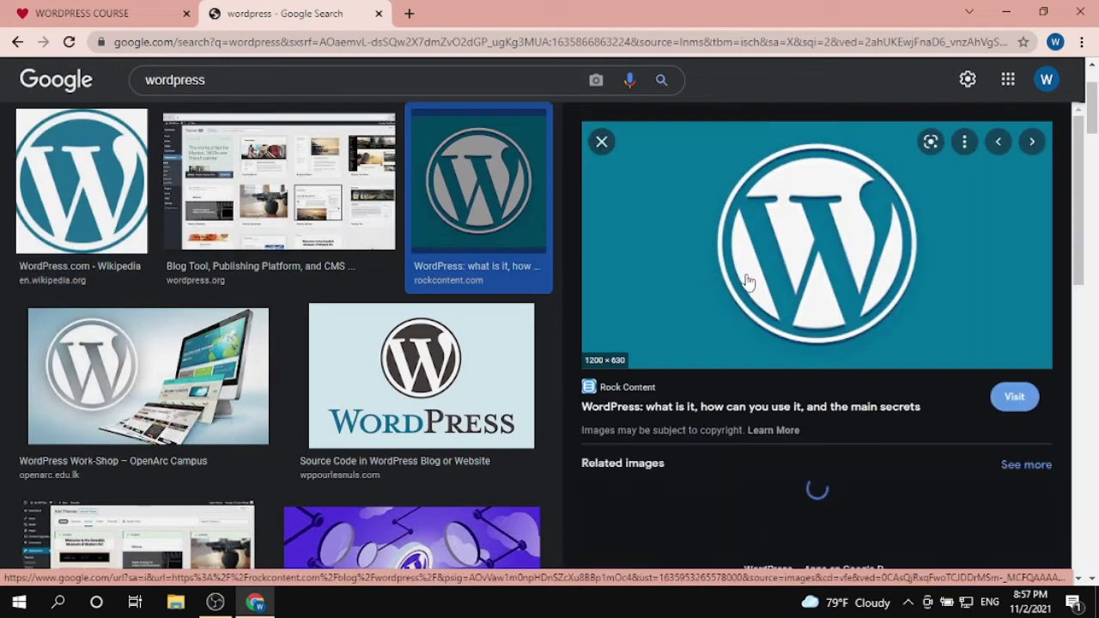
right_click(747, 282)
left_click(846, 486)
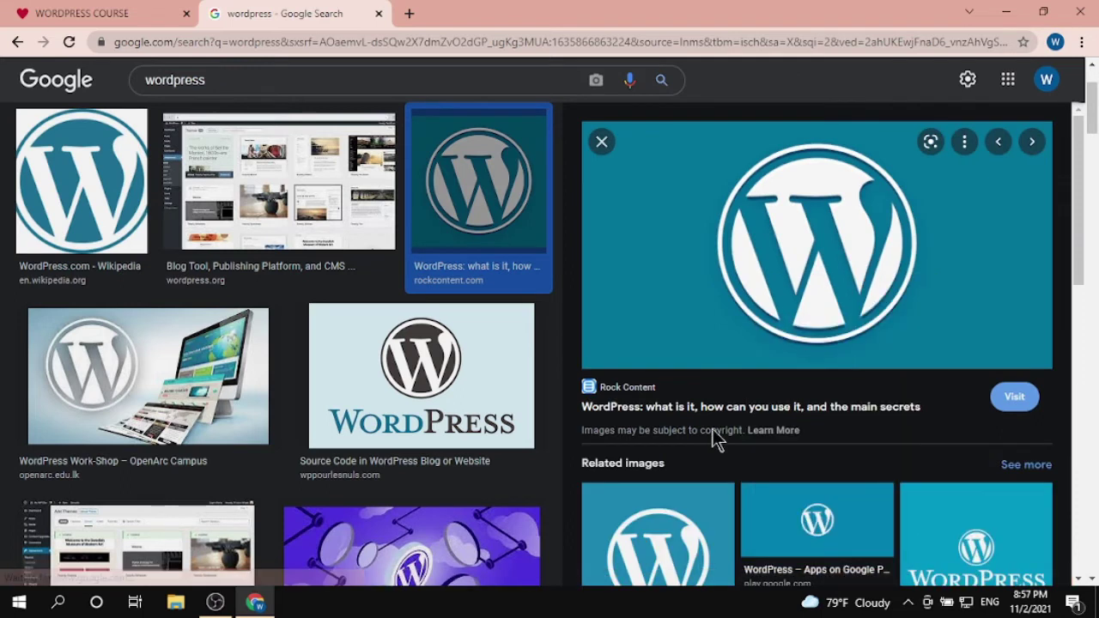
Return to the Notion page, set its icon from the copied logo address, and close the search tab
key("ctrl+Page_Up")
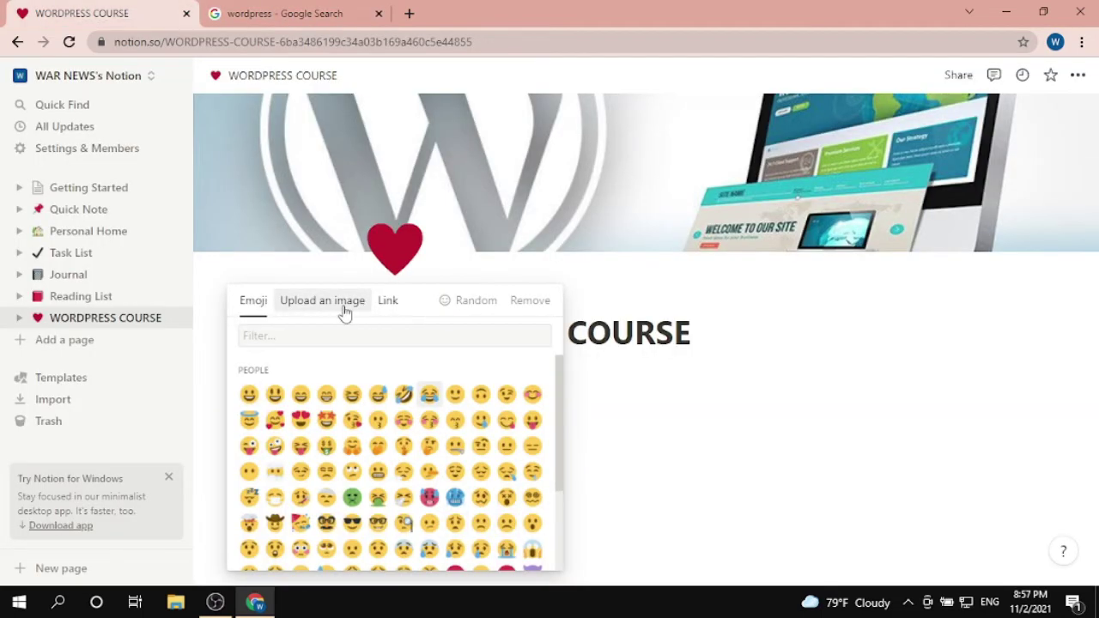
left_click(345, 309)
left_click(391, 302)
key("ctrl+v")
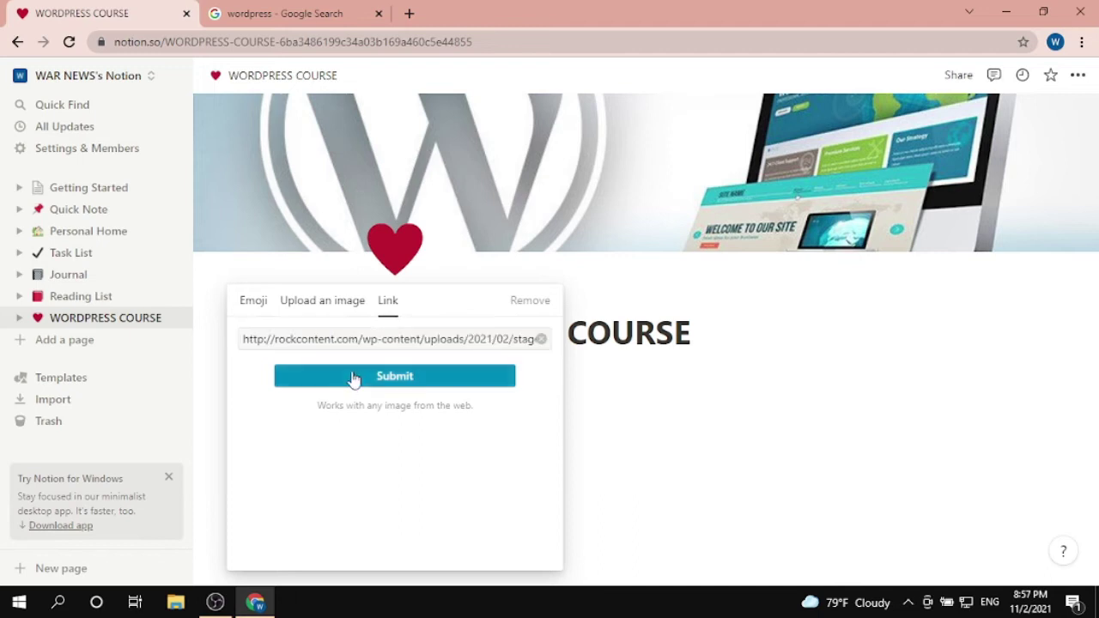
left_click(353, 377)
left_click(379, 14)
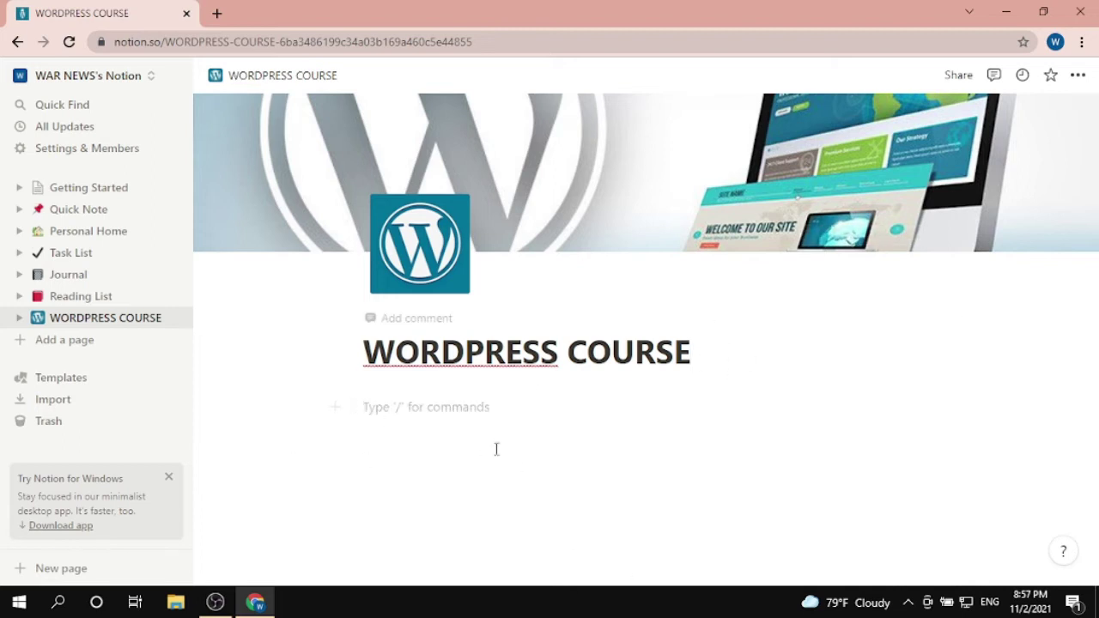
left_click_drag(364, 348, 446, 398)
left_click(432, 431)
left_click(1076, 79)
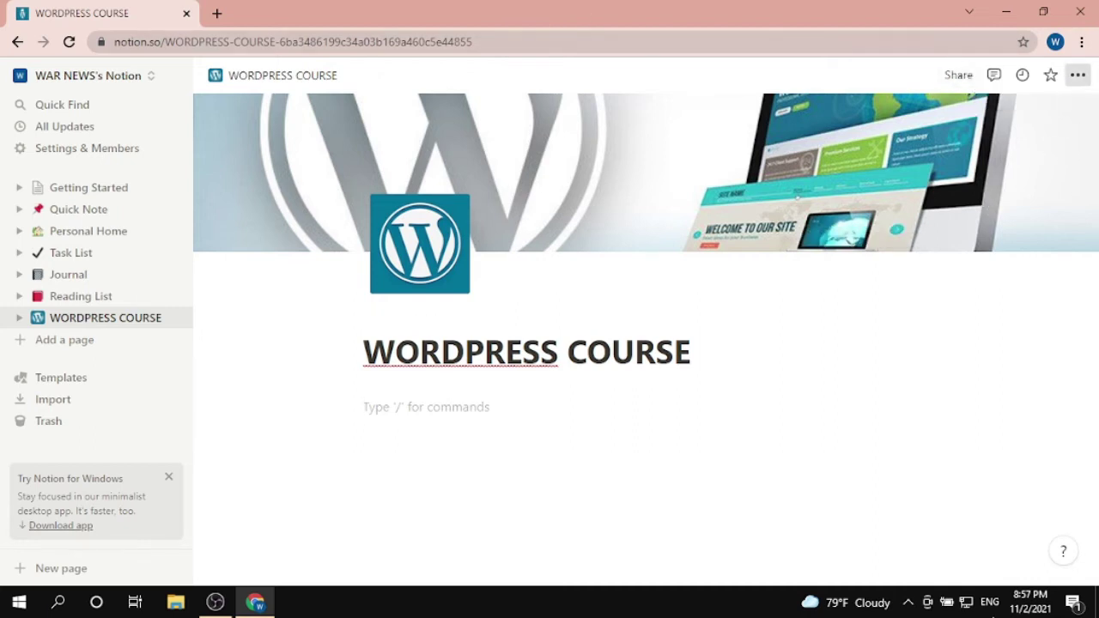
left_click(772, 346)
left_click(352, 406)
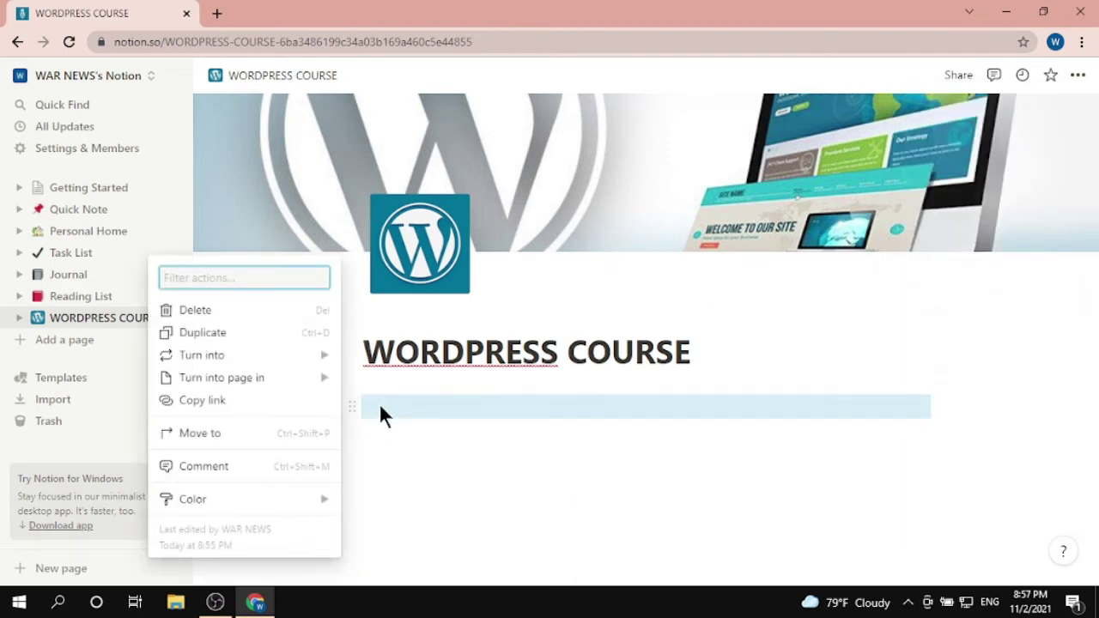
left_click(386, 410)
Insert a Heading 2 block below the page title with the text DAY 01
left_click(395, 405)
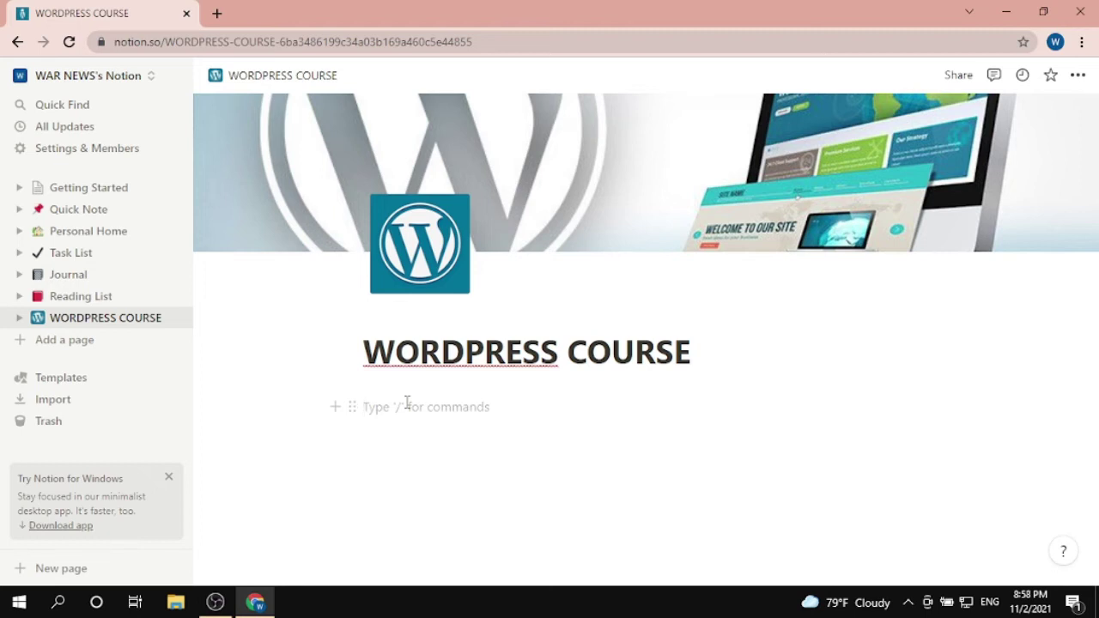
type("/")
scroll(407, 339, "down", 10)
scroll(405, 344, "down", 8)
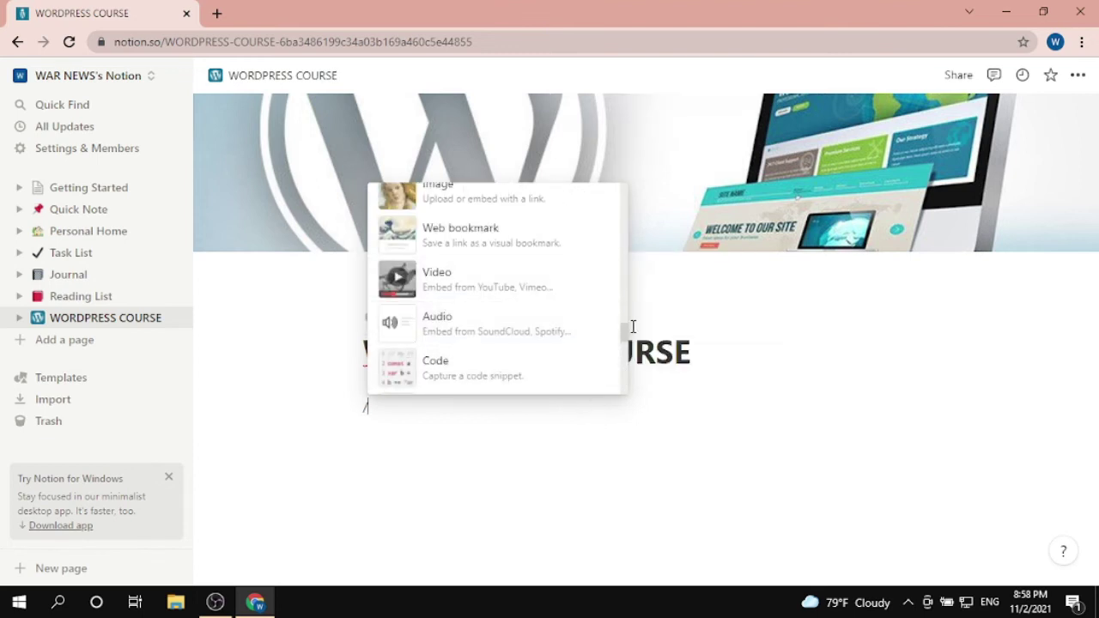
left_click_drag(621, 334, 602, 26)
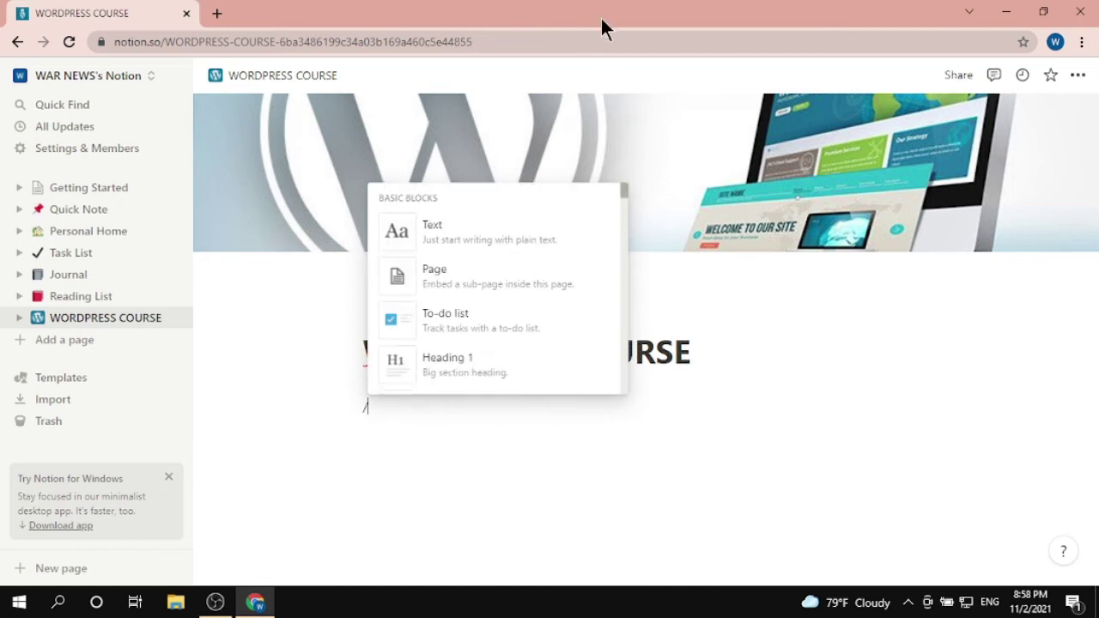
scroll(570, 361, "down", 3)
left_click(546, 269)
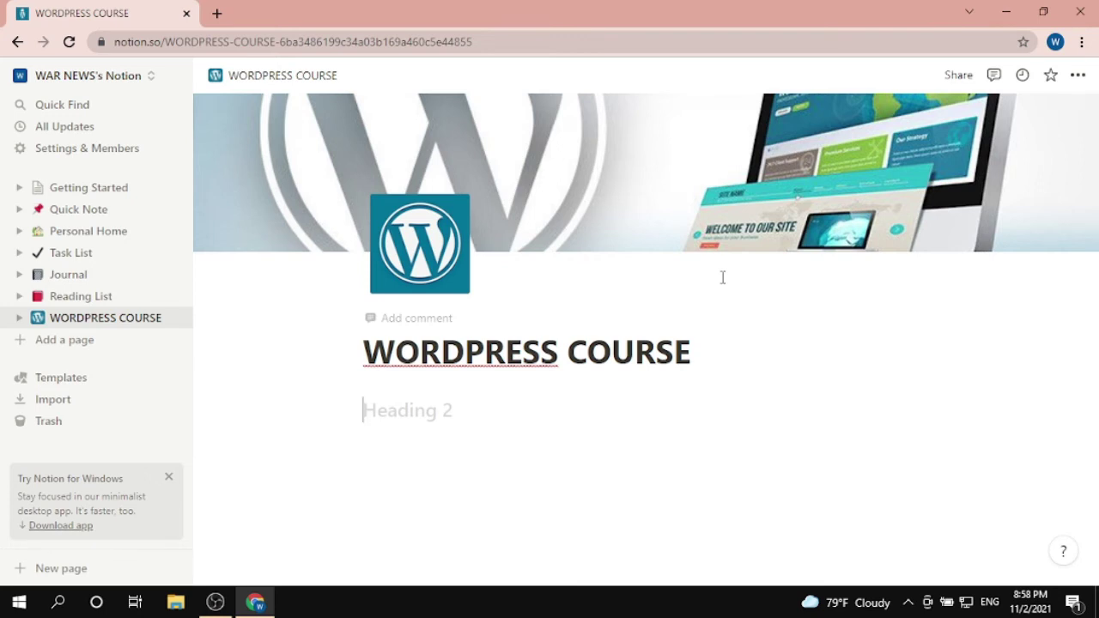
type("DAY 01")
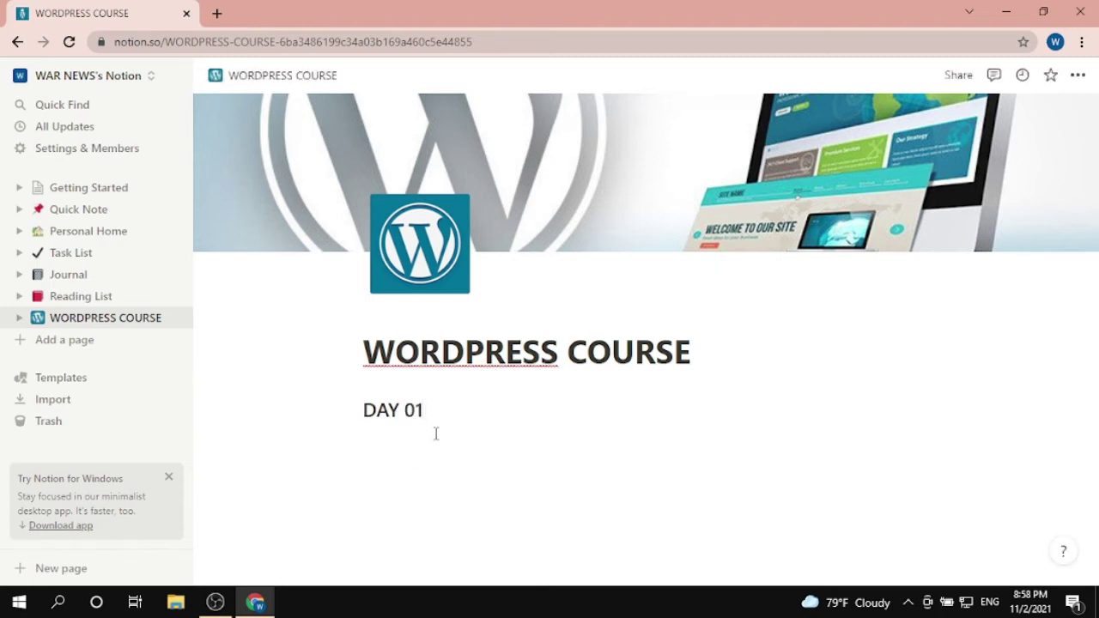
Try bold and italic on the word DAY in the heading and underline it
left_click_drag(405, 410, 349, 406)
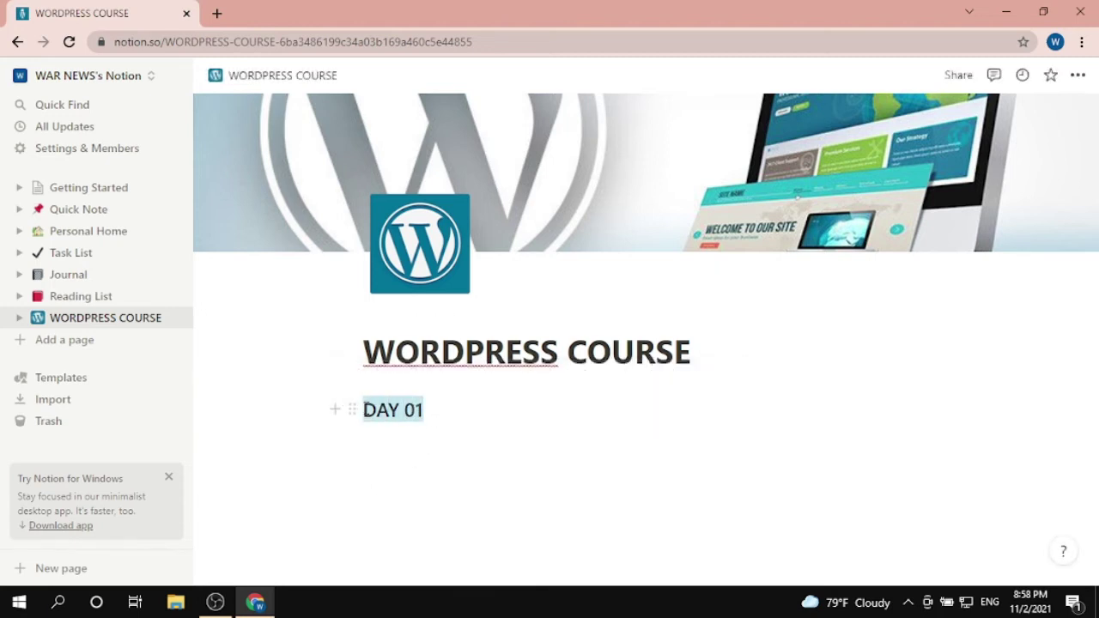
left_click(388, 411)
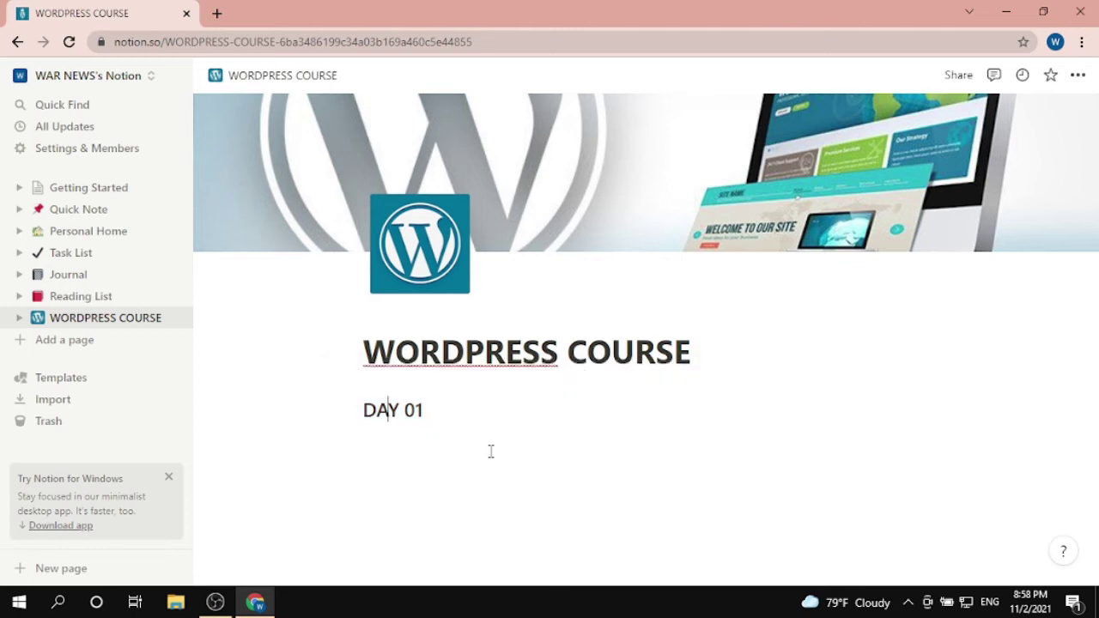
double_click(389, 409)
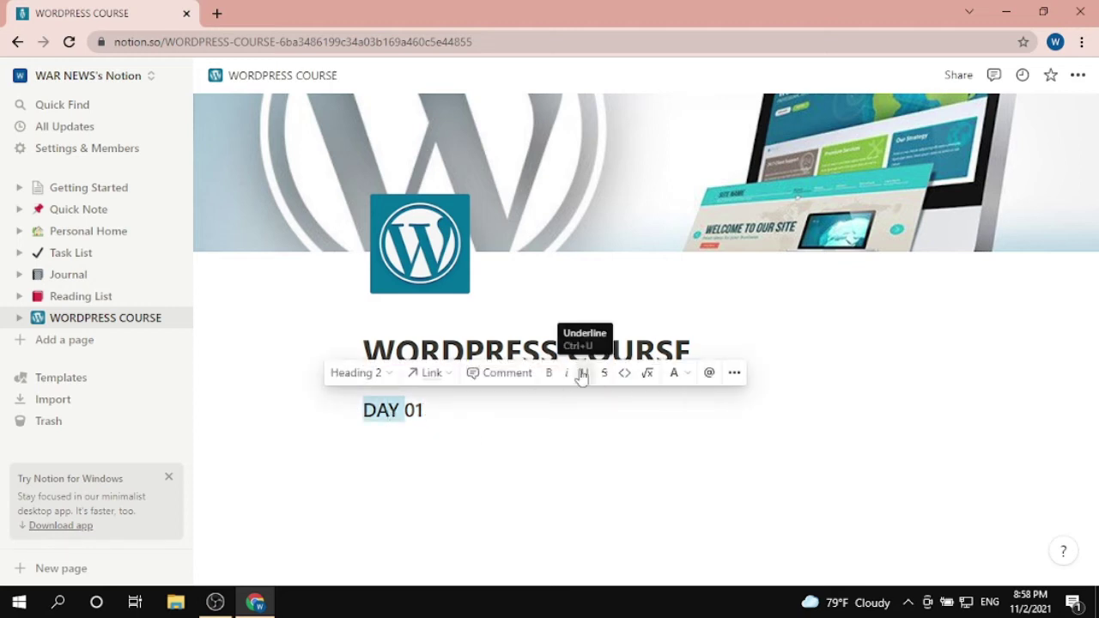
left_click(555, 379)
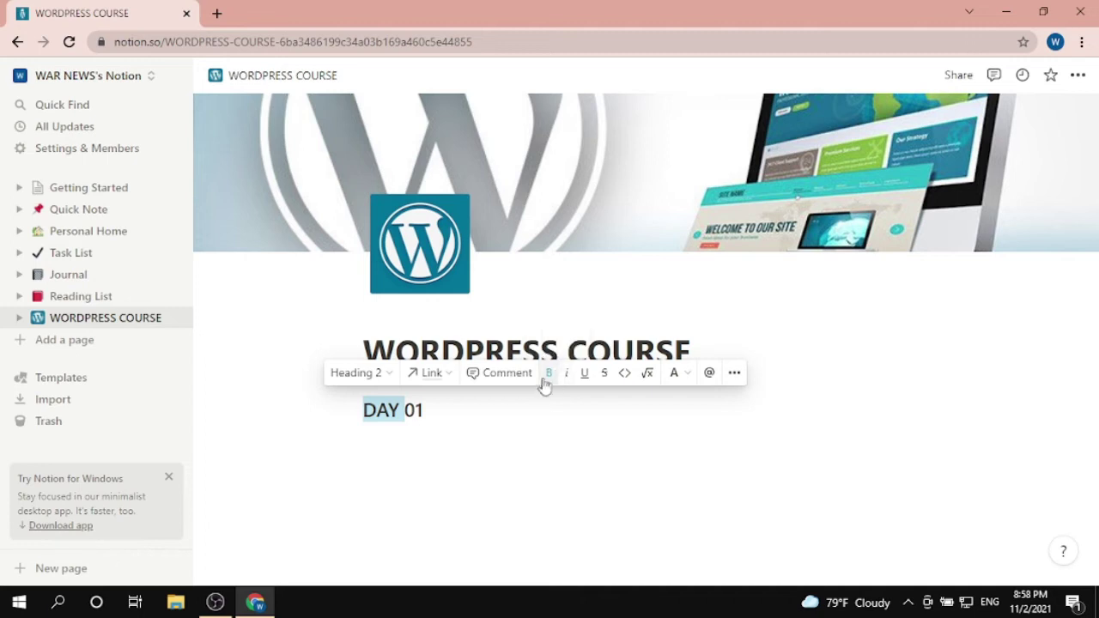
left_click(571, 379)
left_click(565, 379)
left_click(587, 379)
Set the text color of the whole DAY 01 heading to red
triple_click(441, 419)
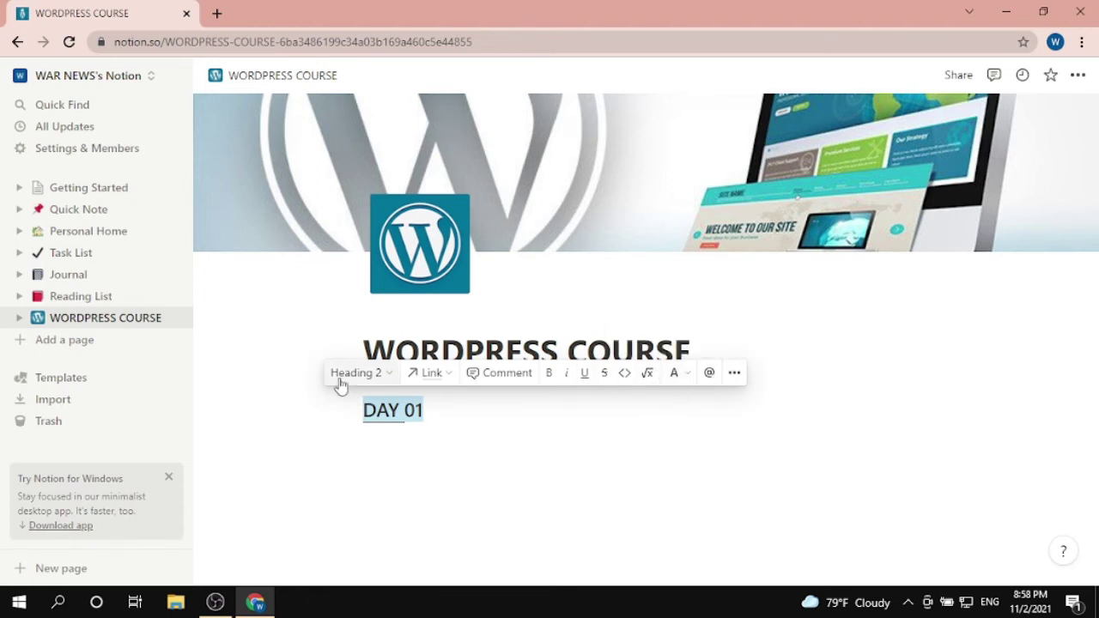
left_click(681, 383)
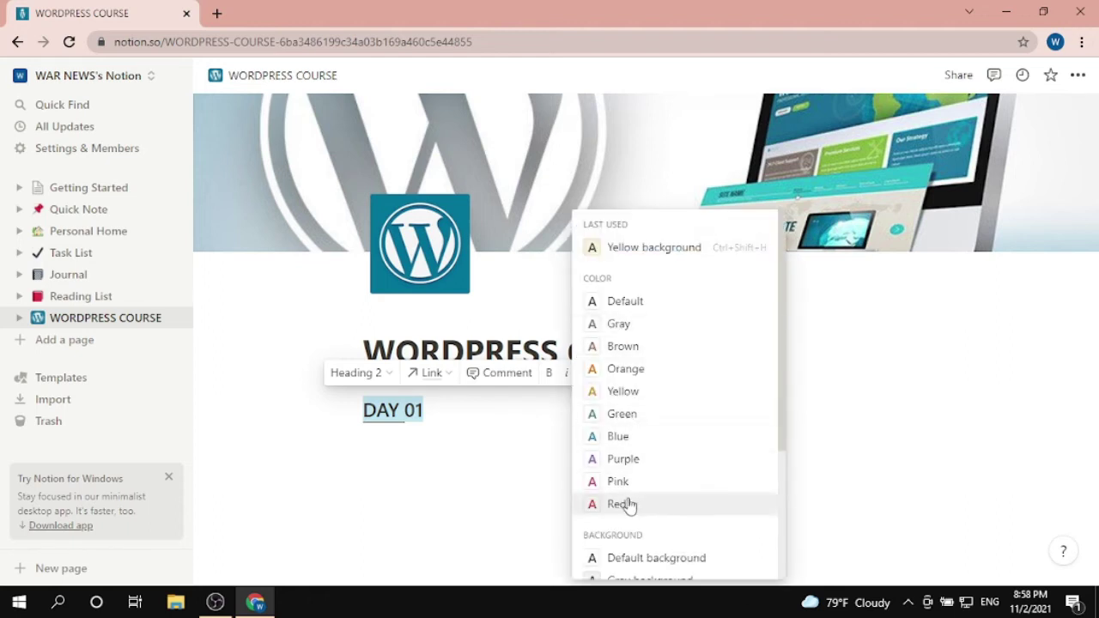
left_click(628, 505)
Leave a blank line under the heading and add a to-do list with the items BASICS and INTERFACE
left_click(405, 490)
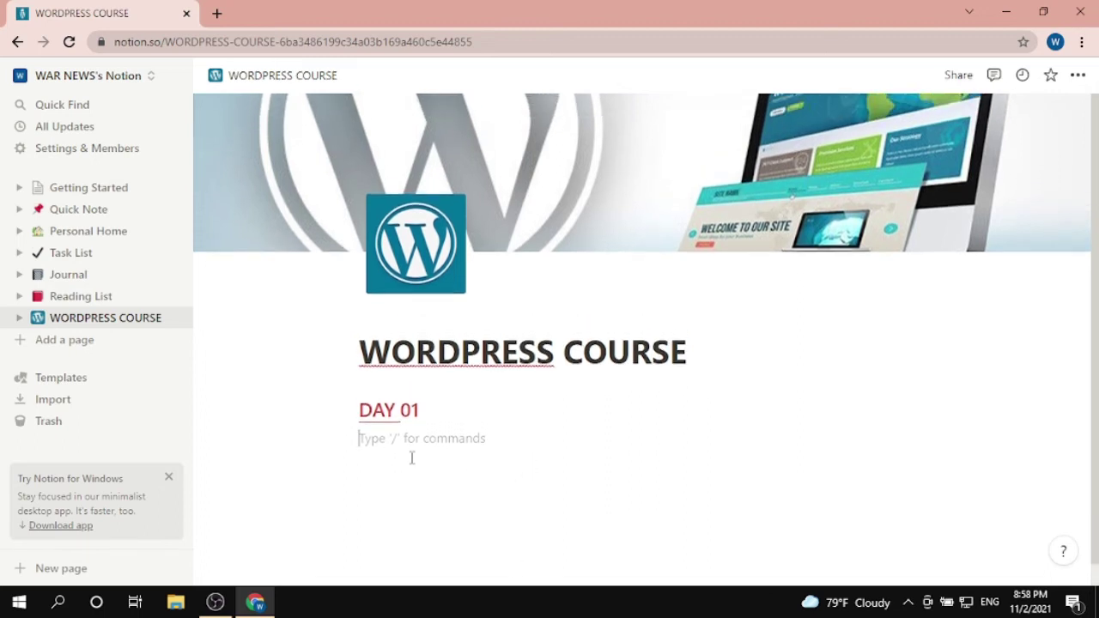
key("Return")
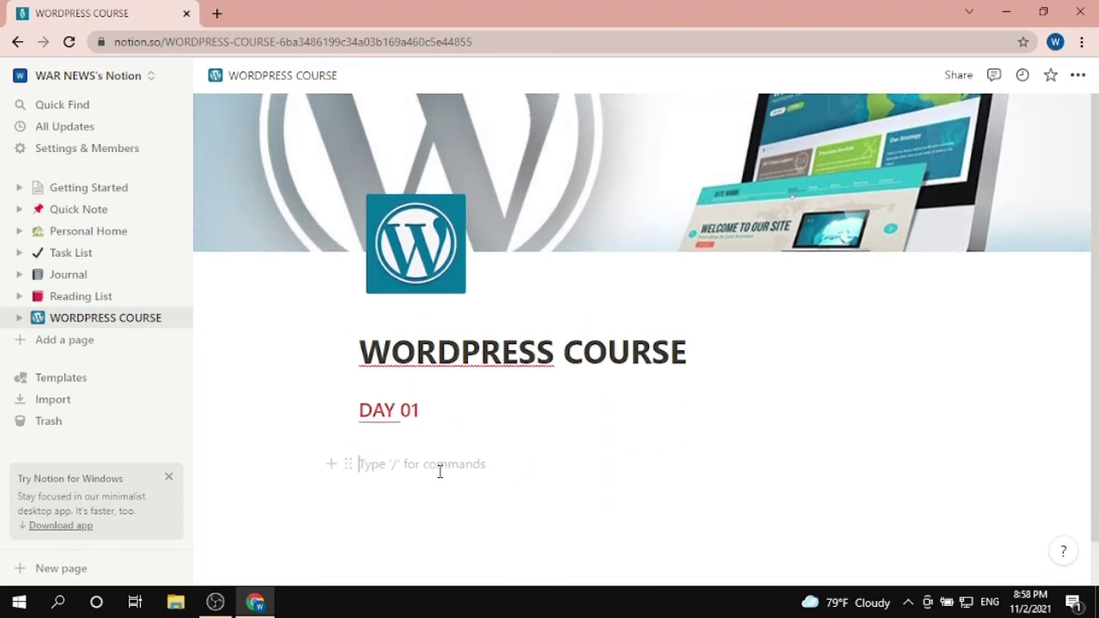
type("/")
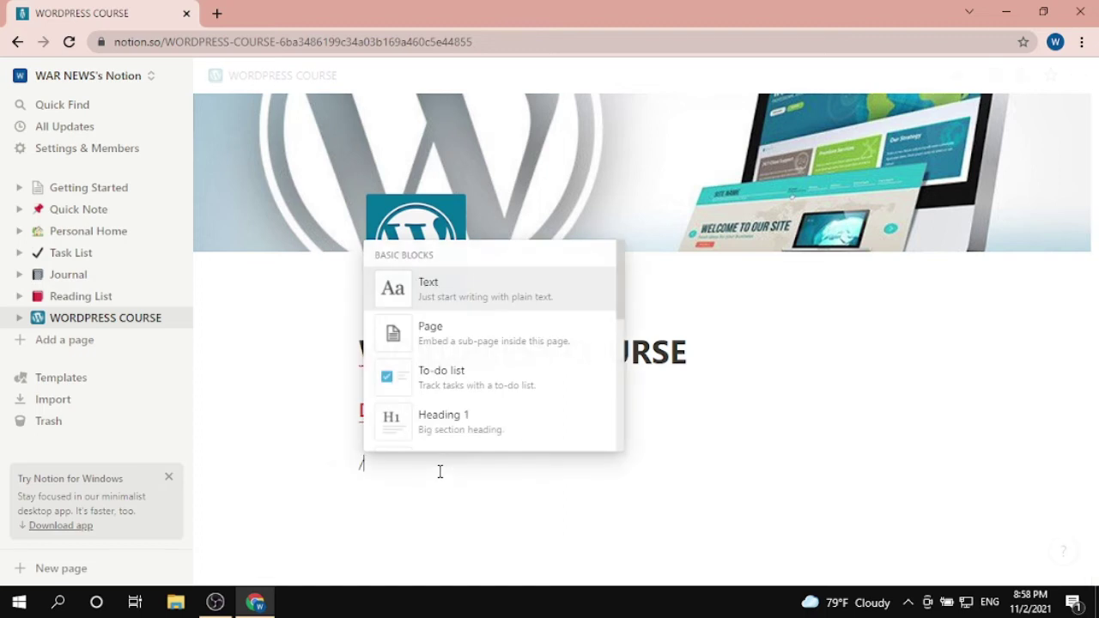
left_click(518, 388)
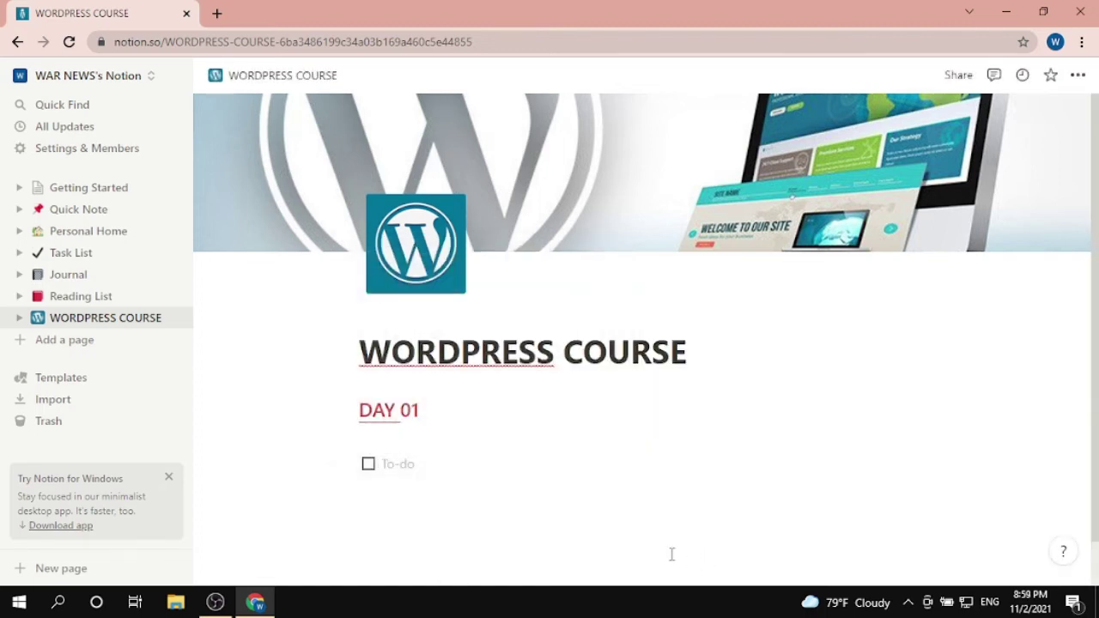
type("BASICS")
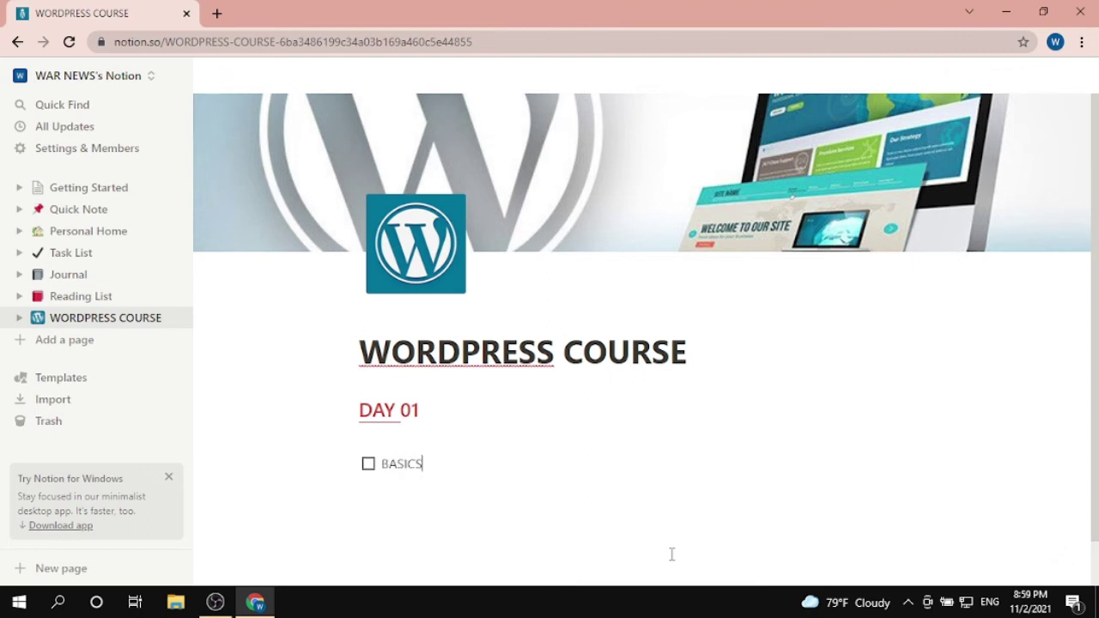
key("Return")
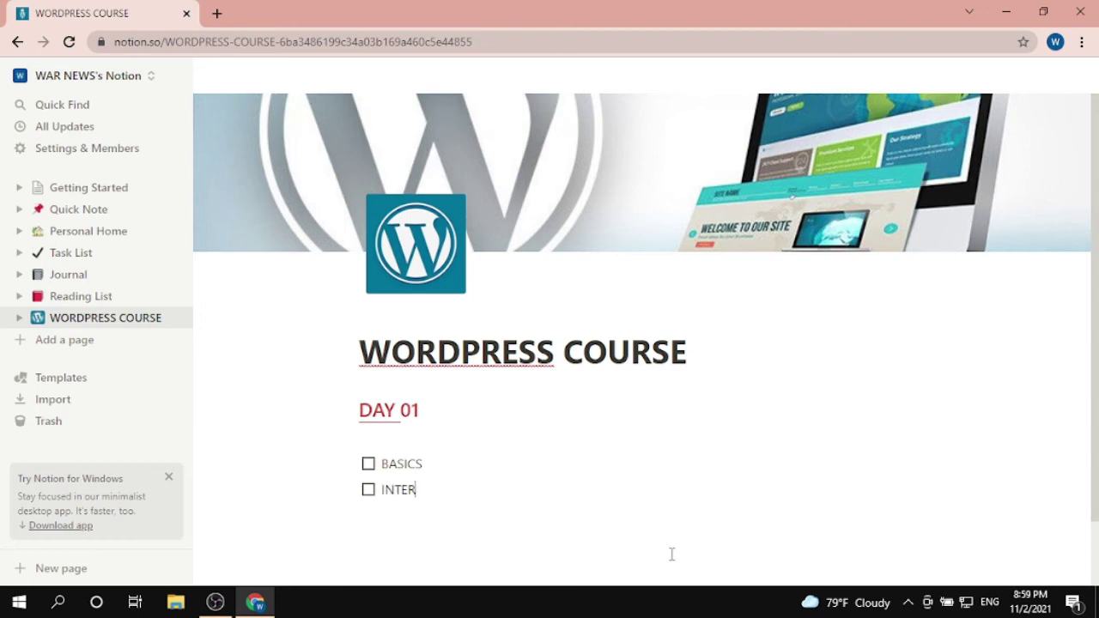
scroll(460, 455, "down", 1)
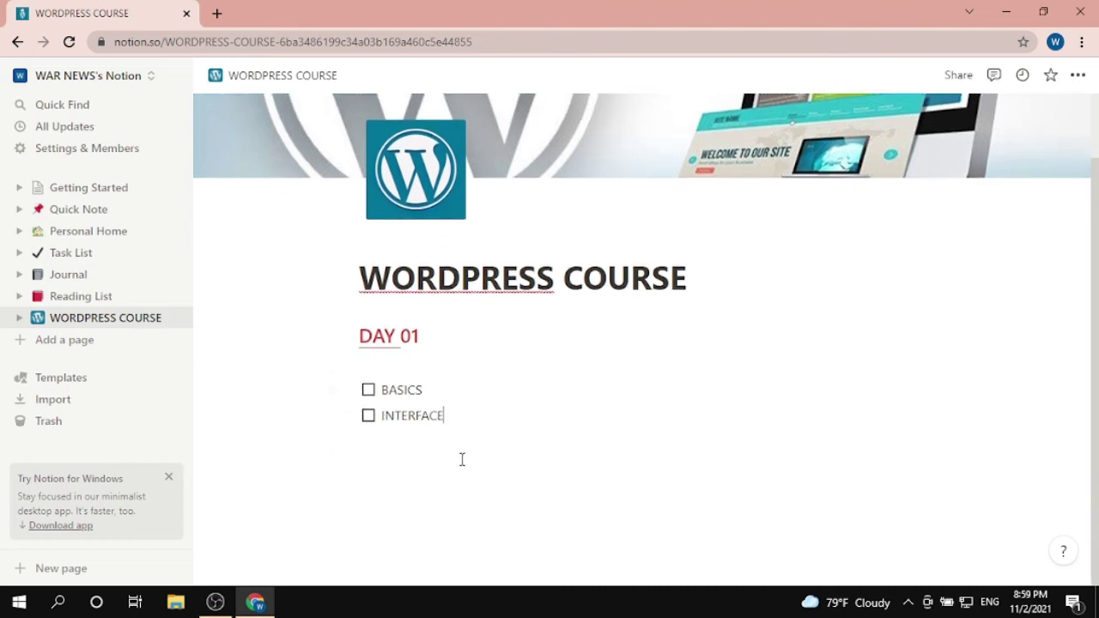
Add an empty to-do item below INTERFACE, keeping the INTERFACE item's spelling complete
left_click(373, 459)
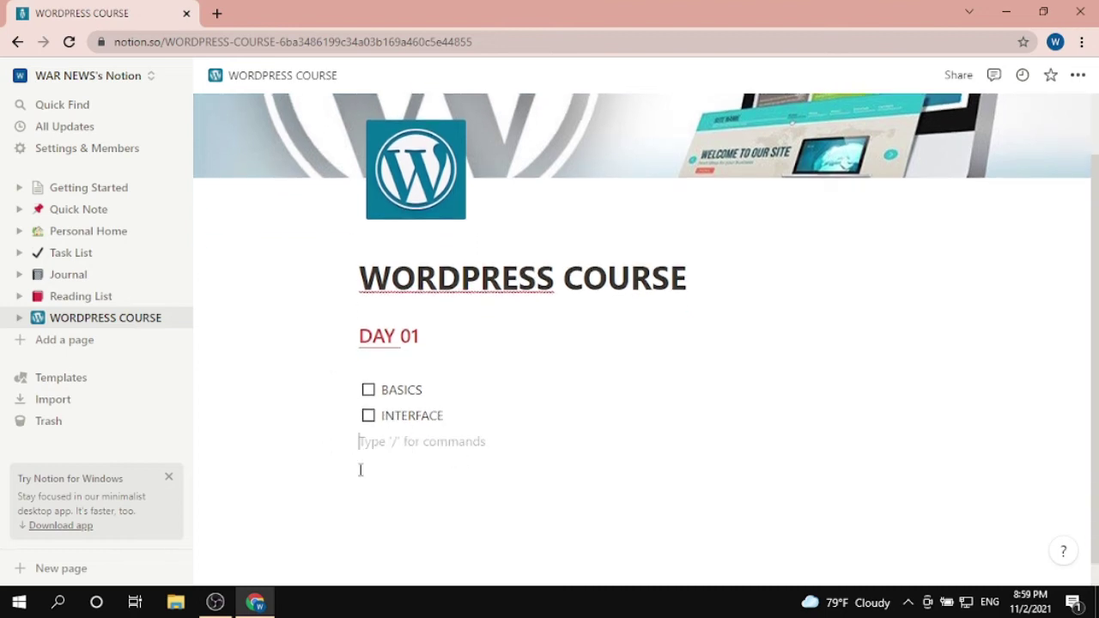
type("[]")
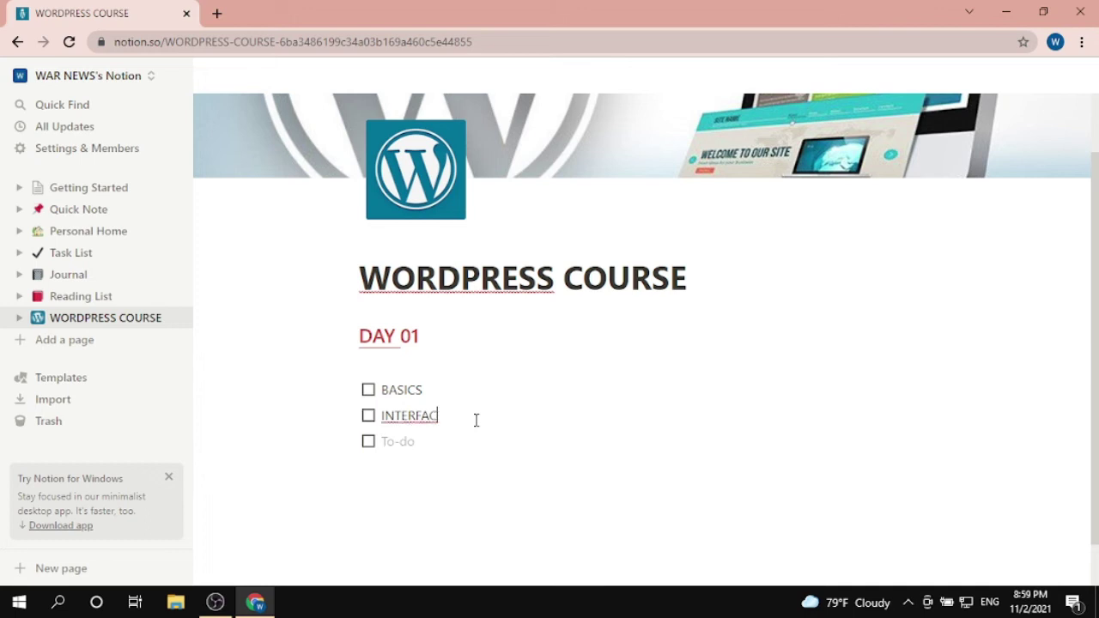
type("E")
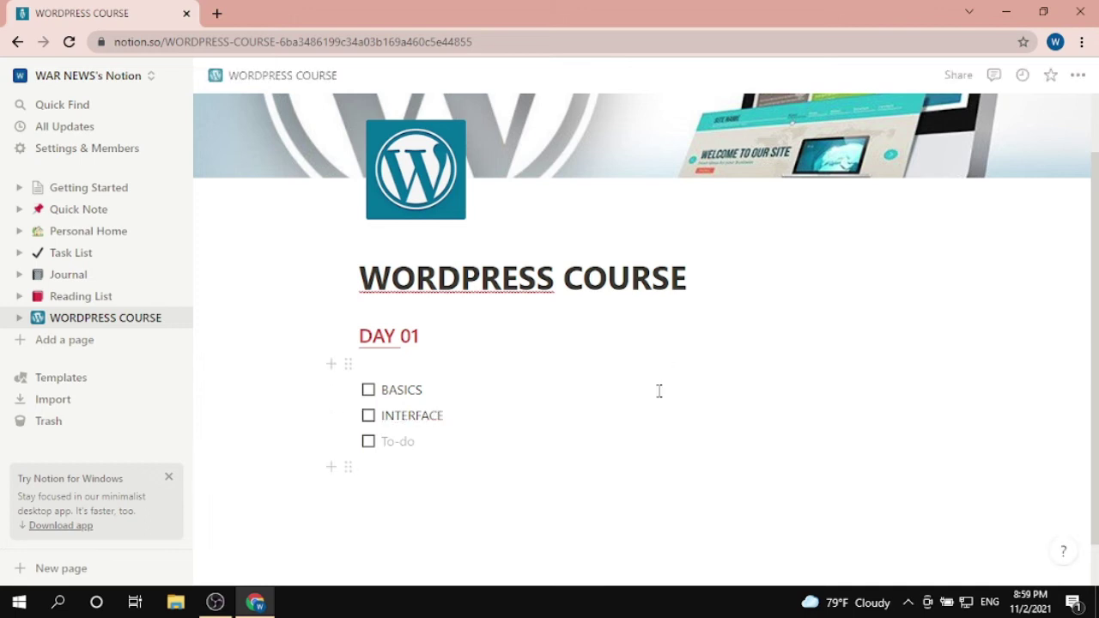
left_click(373, 515)
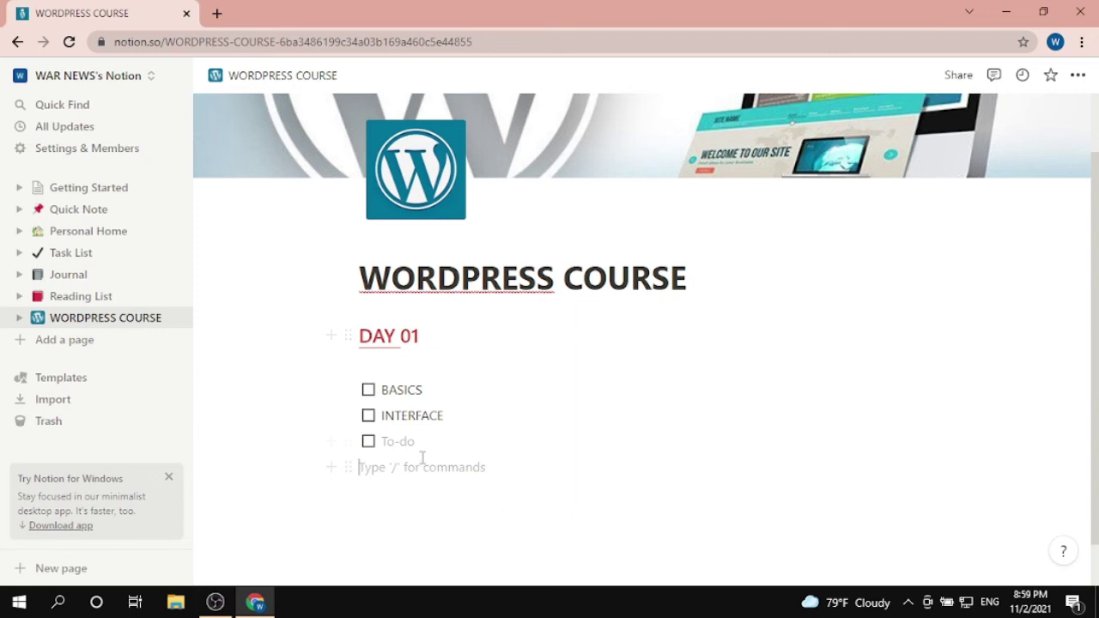
scroll(584, 524, "down", 1)
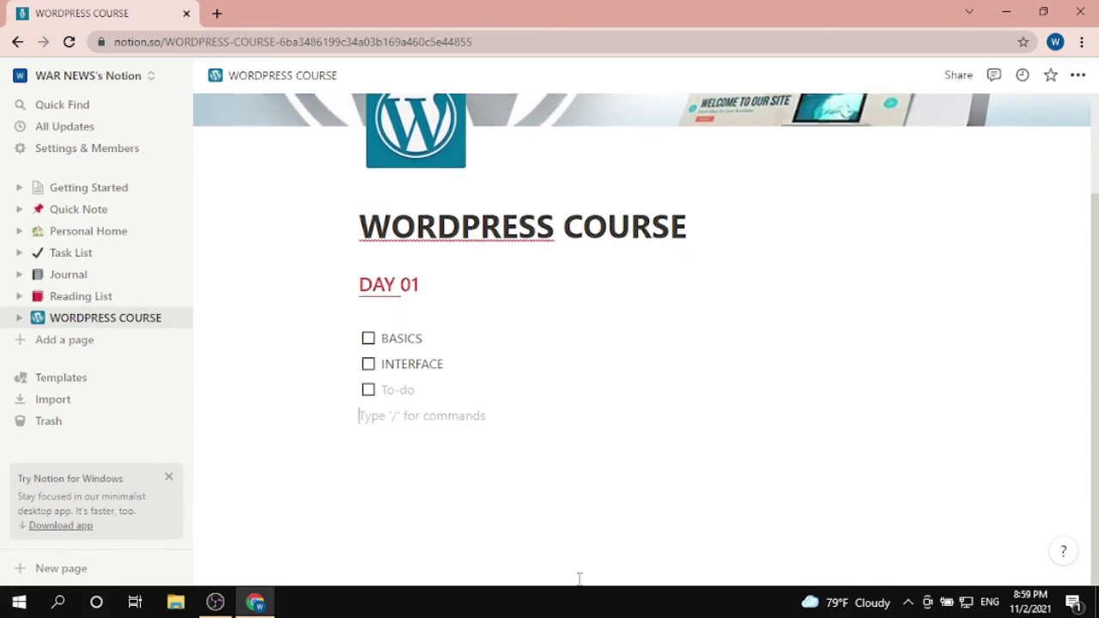
scroll(377, 335, "up", 2)
scroll(380, 336, "down", 2)
type("/im")
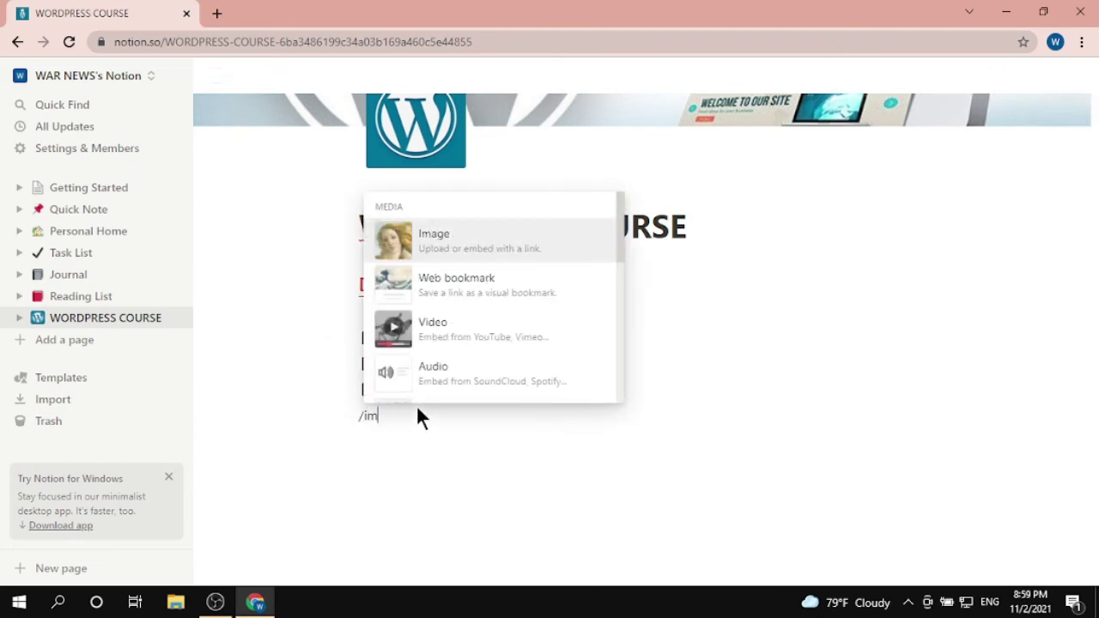
type("age")
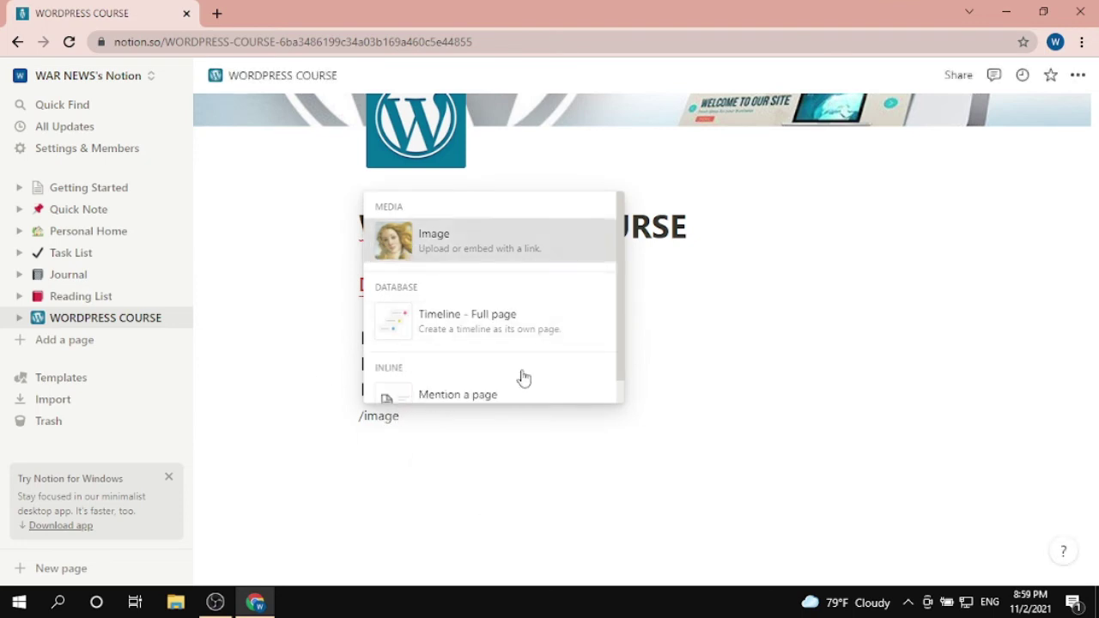
key("Return")
left_click(514, 461)
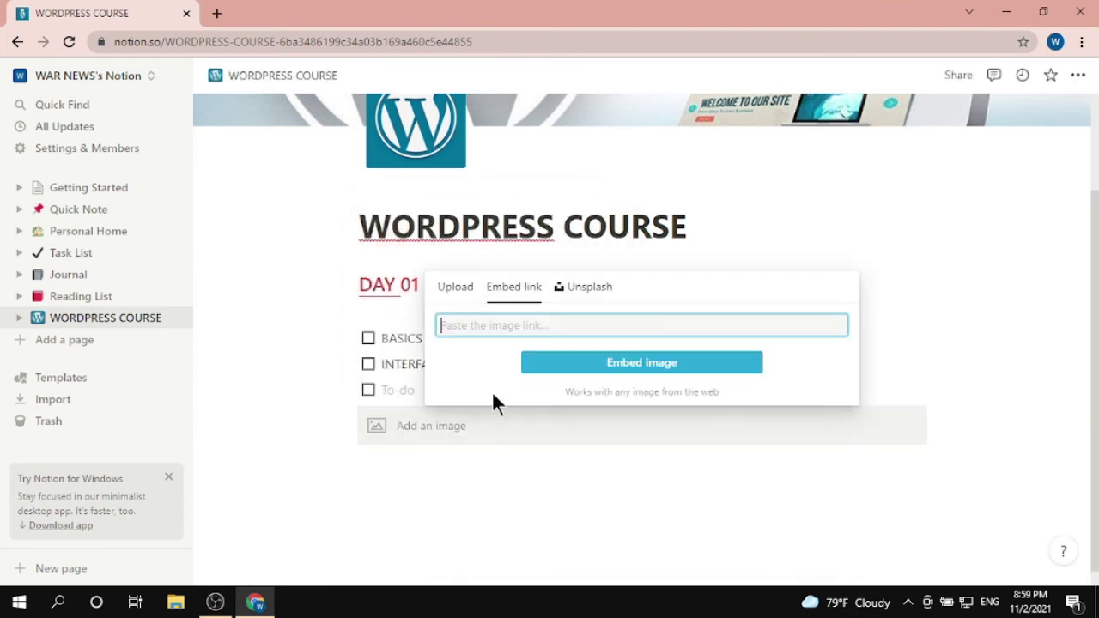
type("http://rockcontent.com/wp-content/uploads/2021/02/stage-en-wordpress.png")
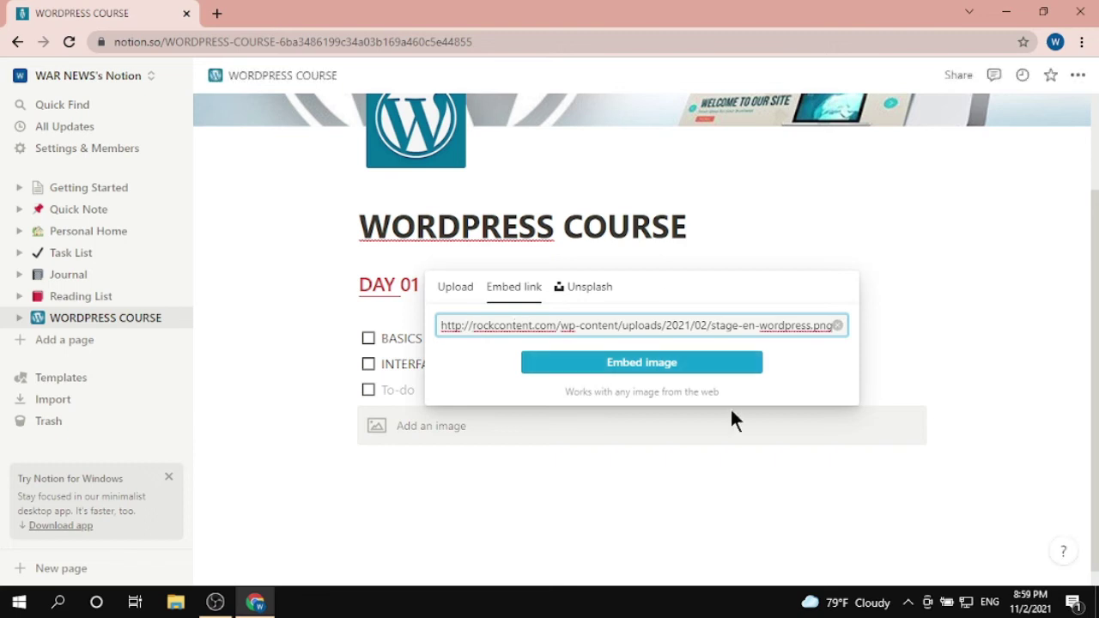
left_click(657, 363)
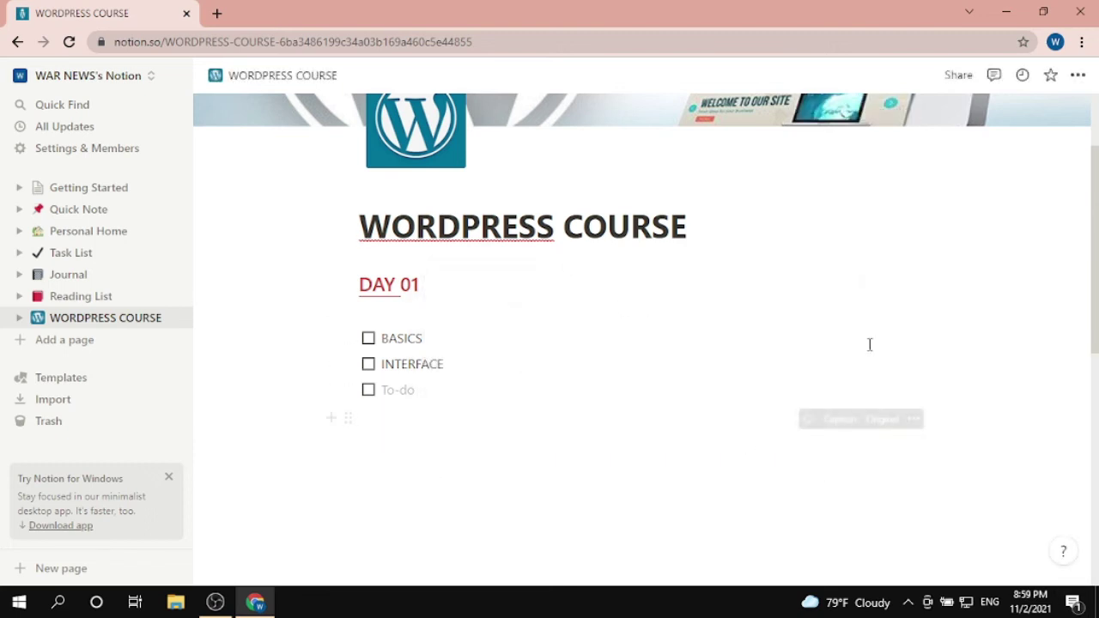
scroll(617, 292, "down", 3)
scroll(721, 421, "up", 5)
scroll(724, 422, "down", 5)
scroll(611, 481, "up", 3)
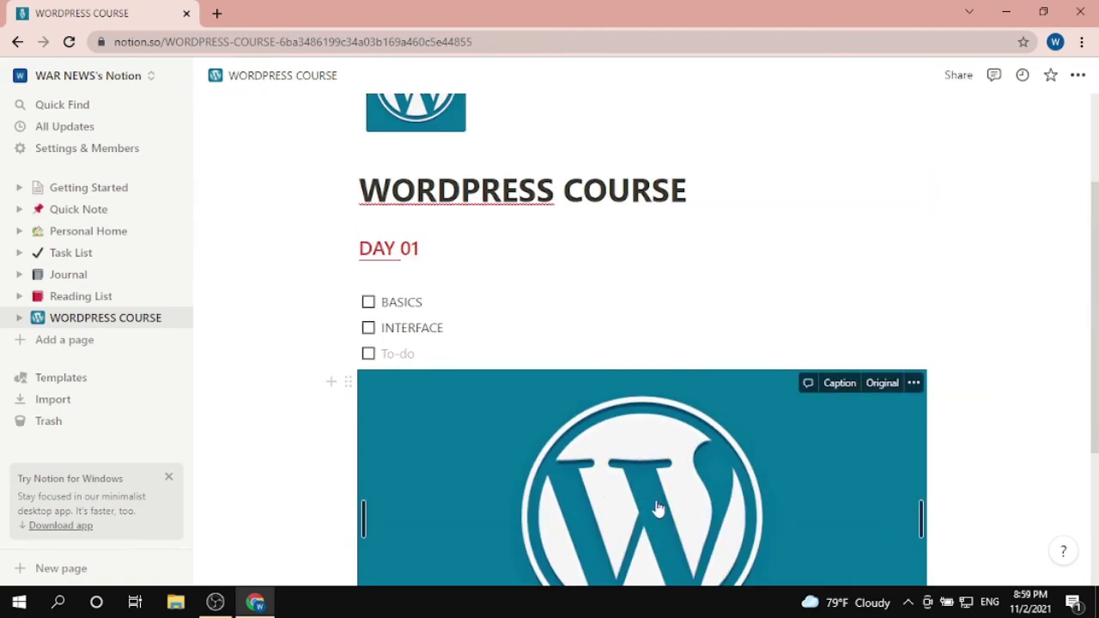
scroll(644, 481, "up", 2)
scroll(587, 433, "down", 5)
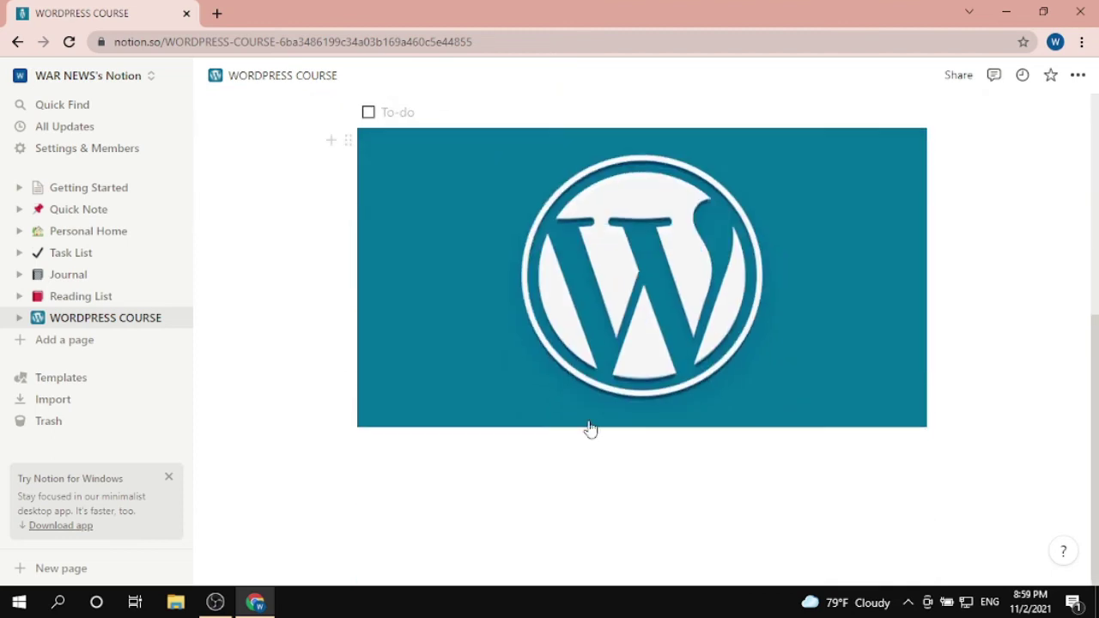
left_click(411, 476)
type("/vide")
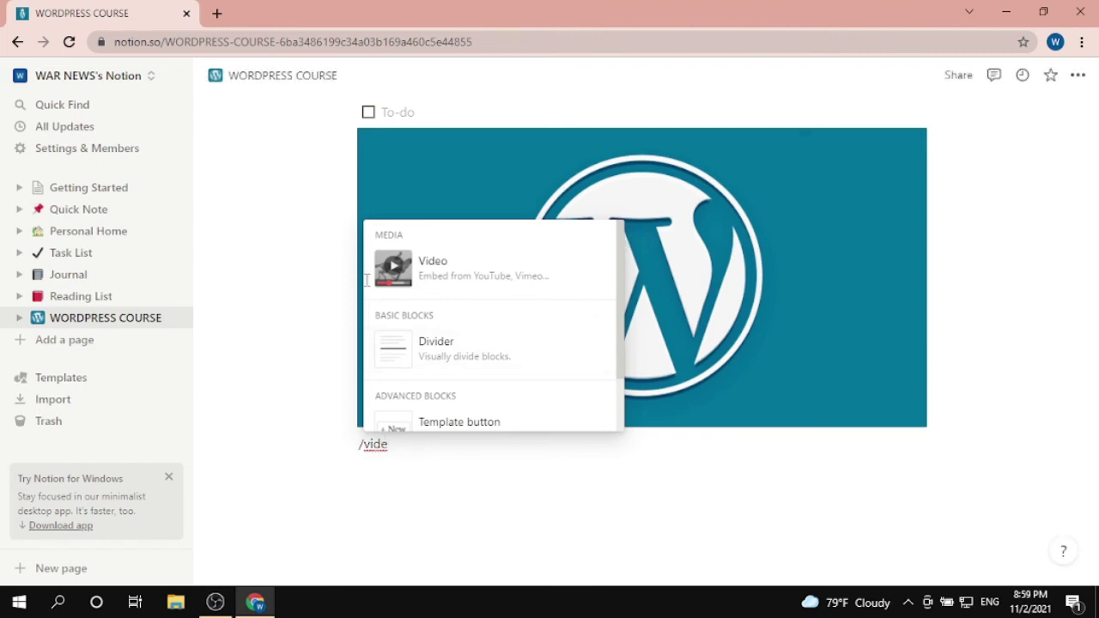
key("Escape")
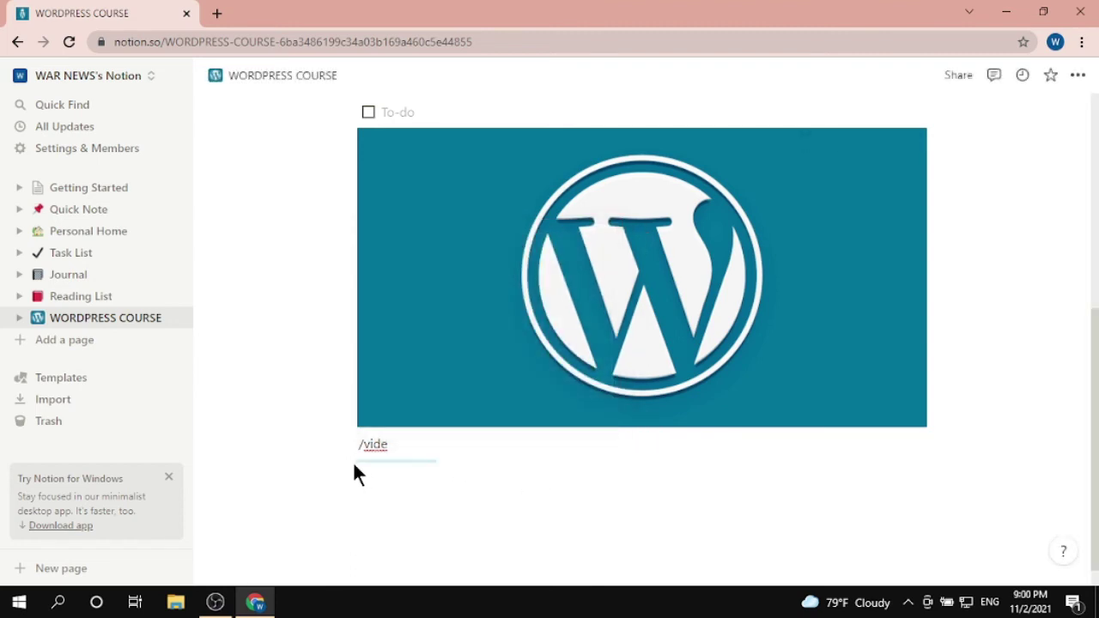
key("Escape")
key("BackSpace")
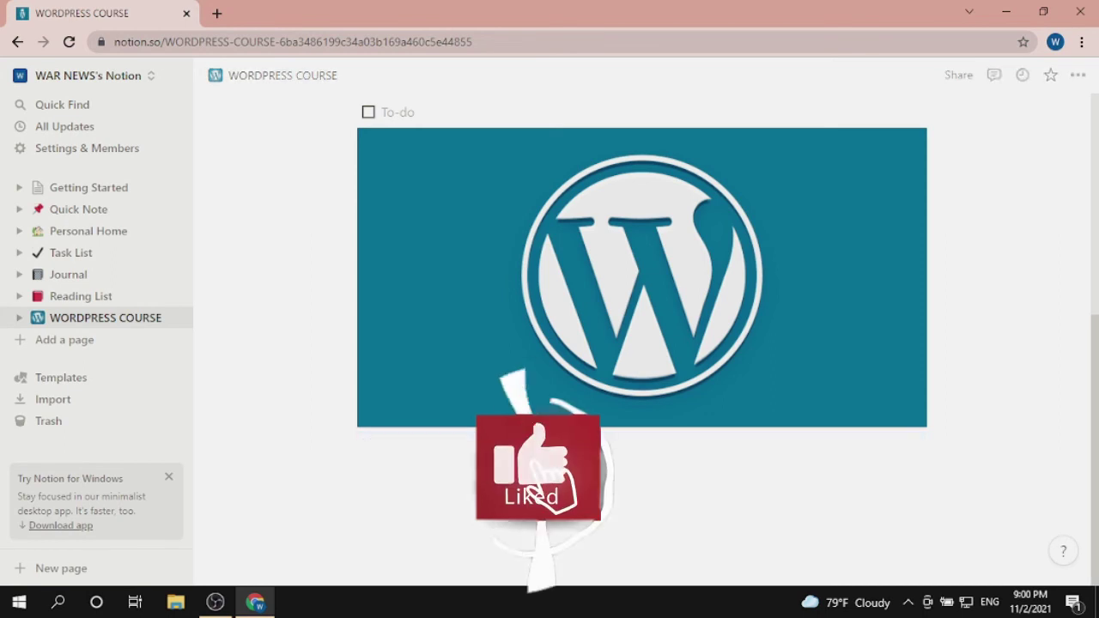
Add a code block below the WordPress logo image and set its language to Arduino
scroll(642, 343, "up", 5)
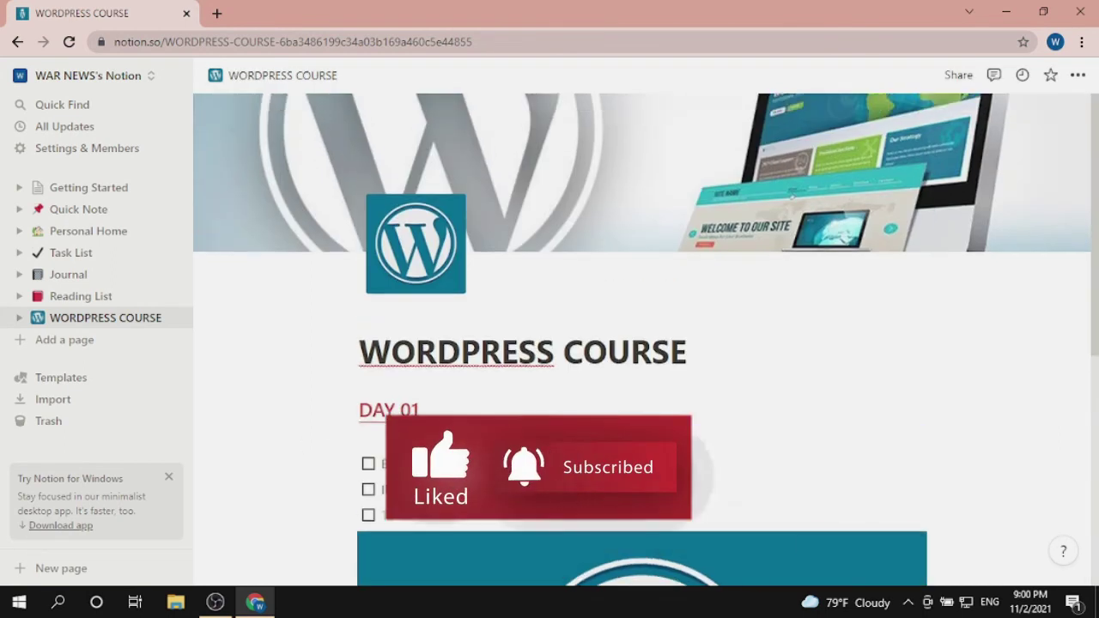
scroll(395, 466, "down", 5)
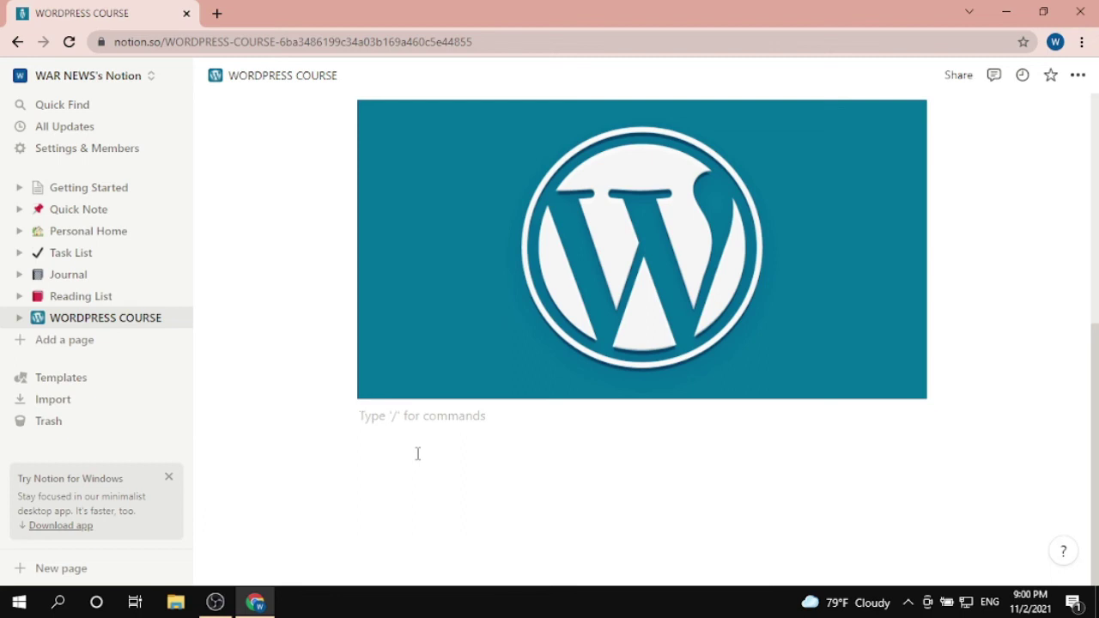
type("/")
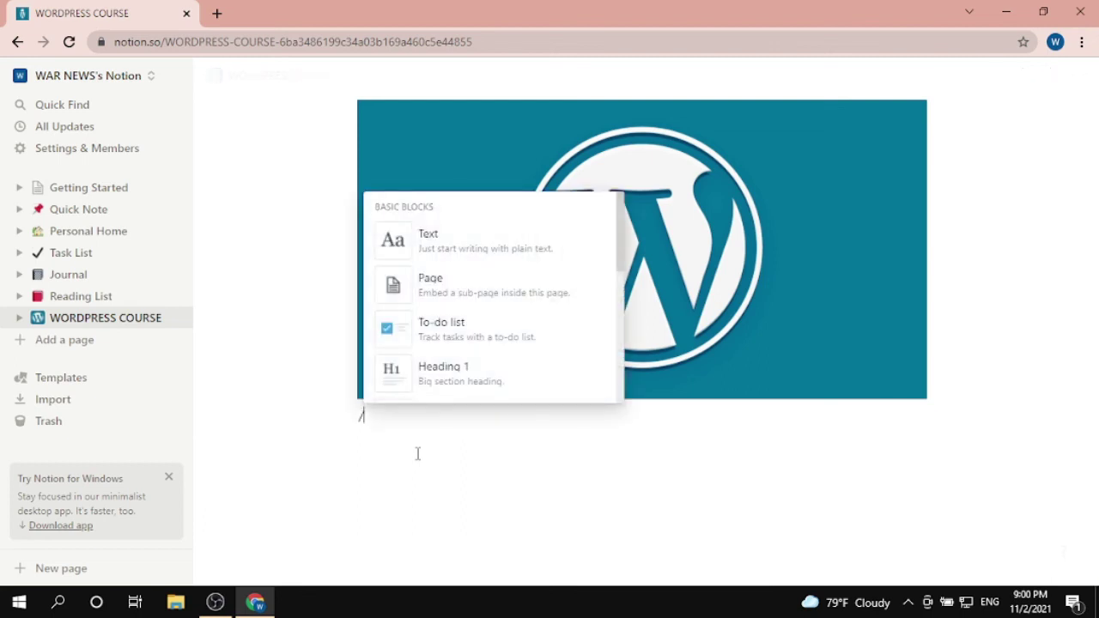
type("code")
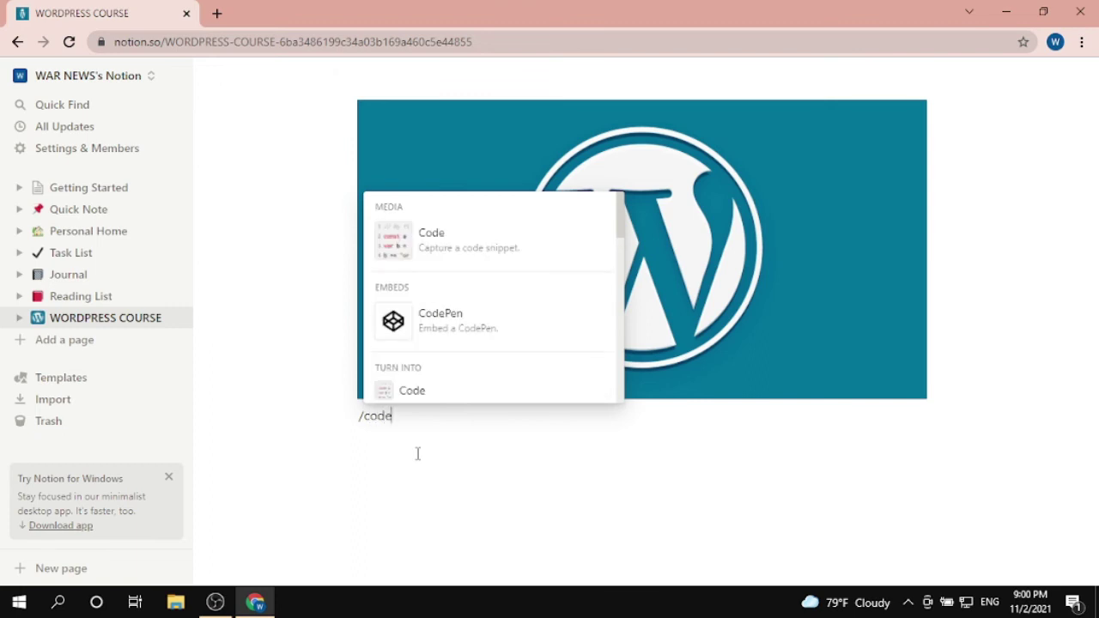
left_click(532, 249)
scroll(478, 408, "down", 1)
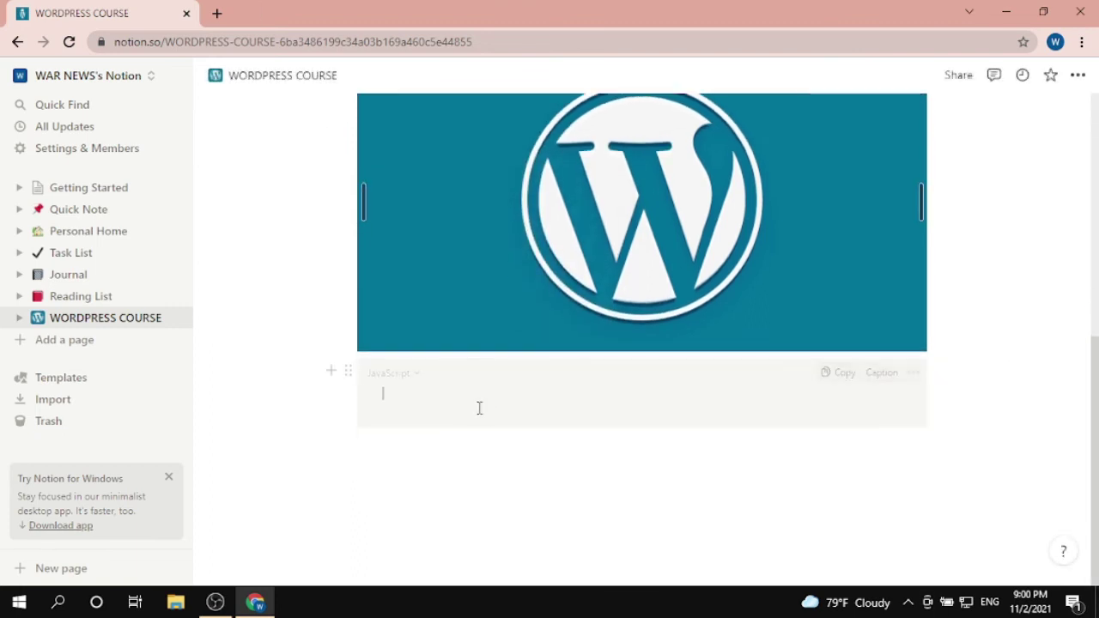
left_click(400, 377)
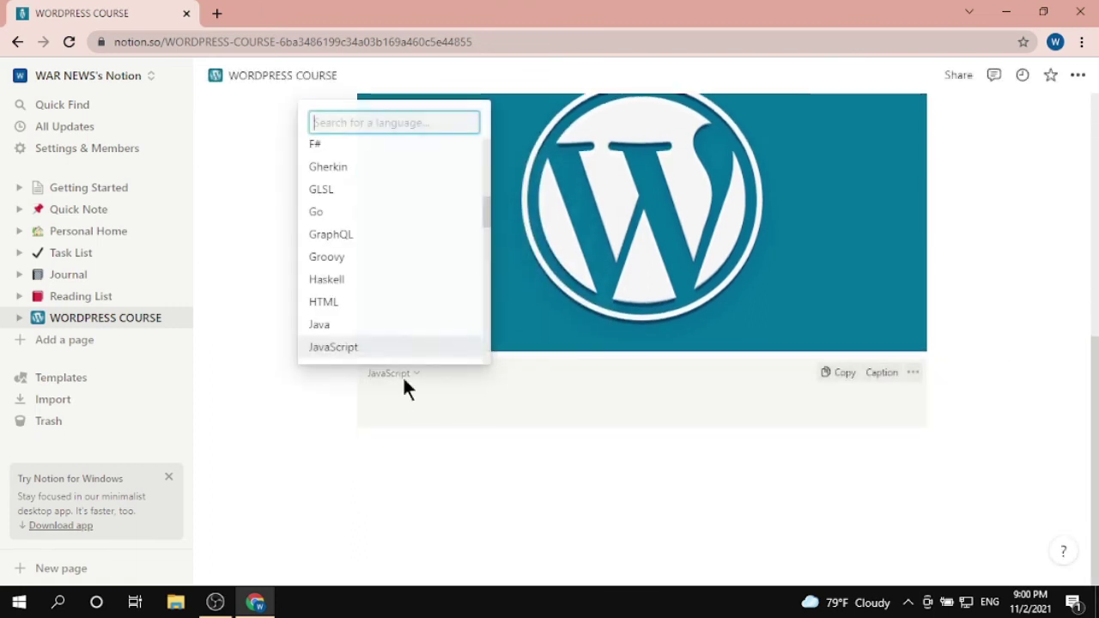
scroll(378, 202, "up", 5)
left_click(383, 180)
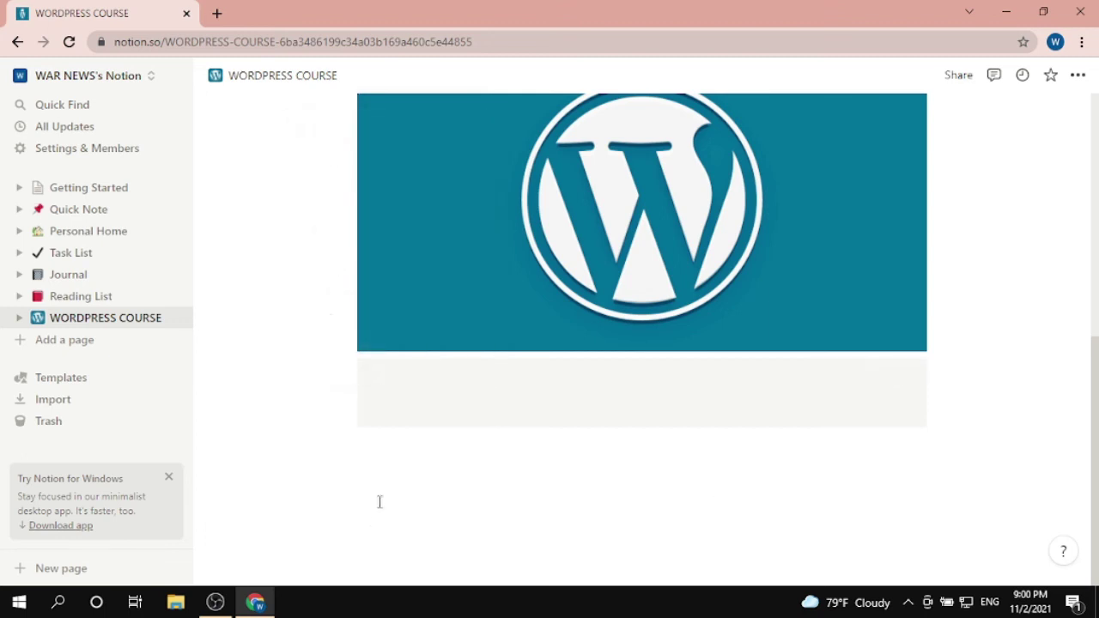
type("vi")
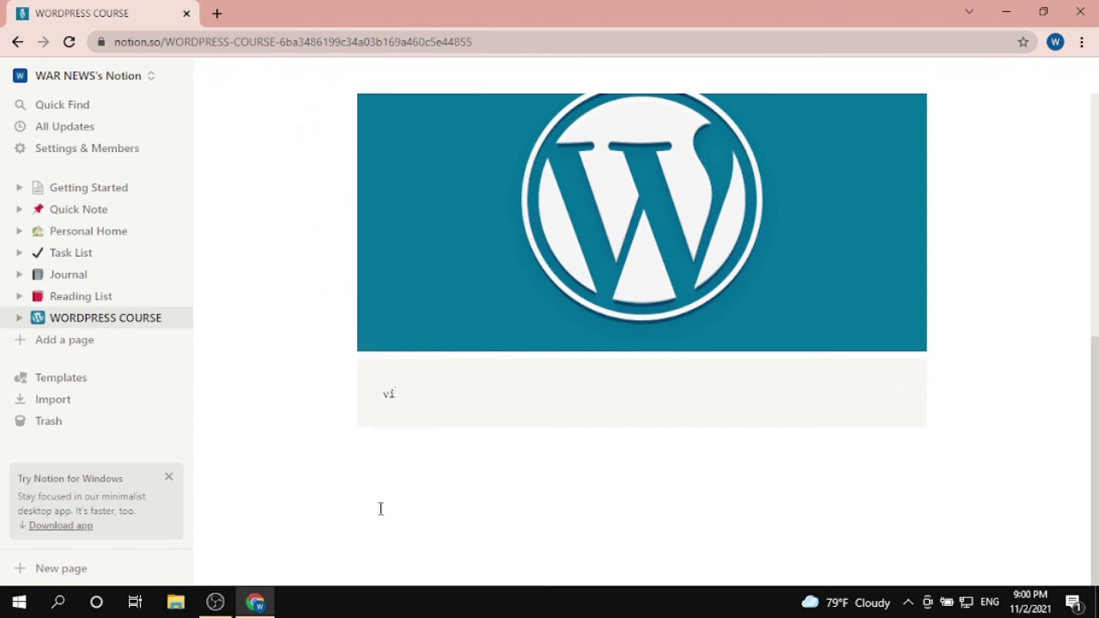
key("Up")
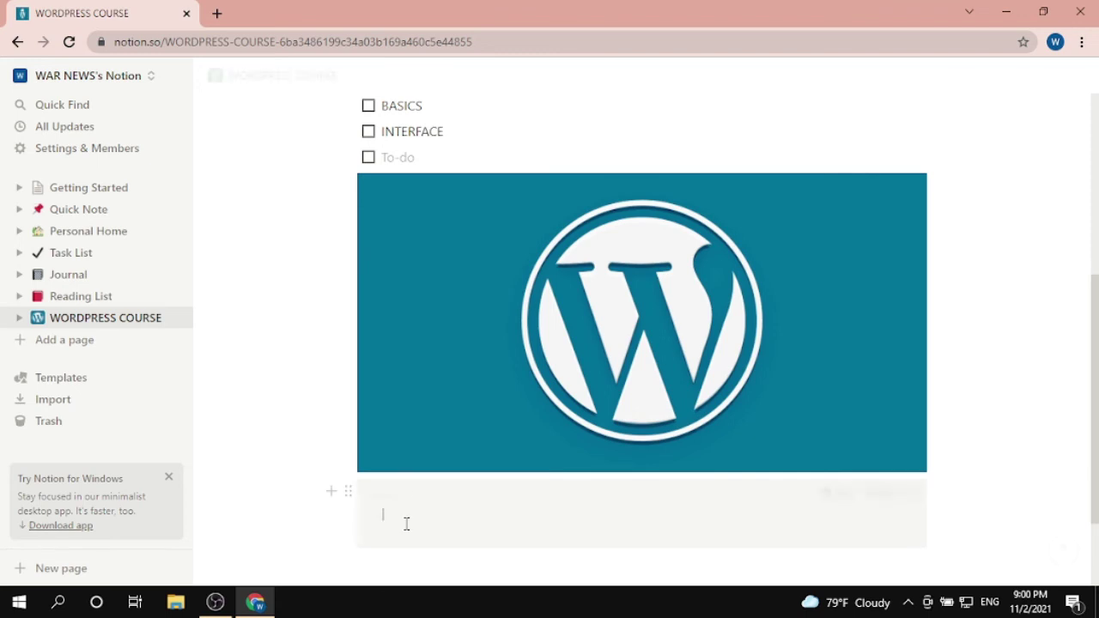
scroll(407, 523, "down", 3)
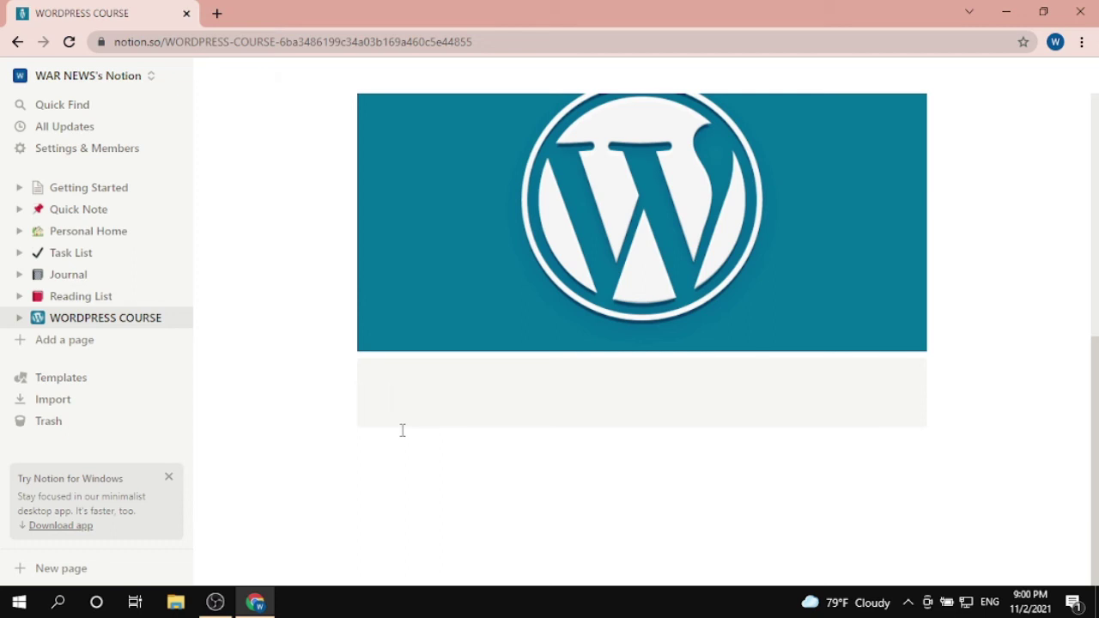
Insert a second code block directly below the empty one
left_click(430, 505)
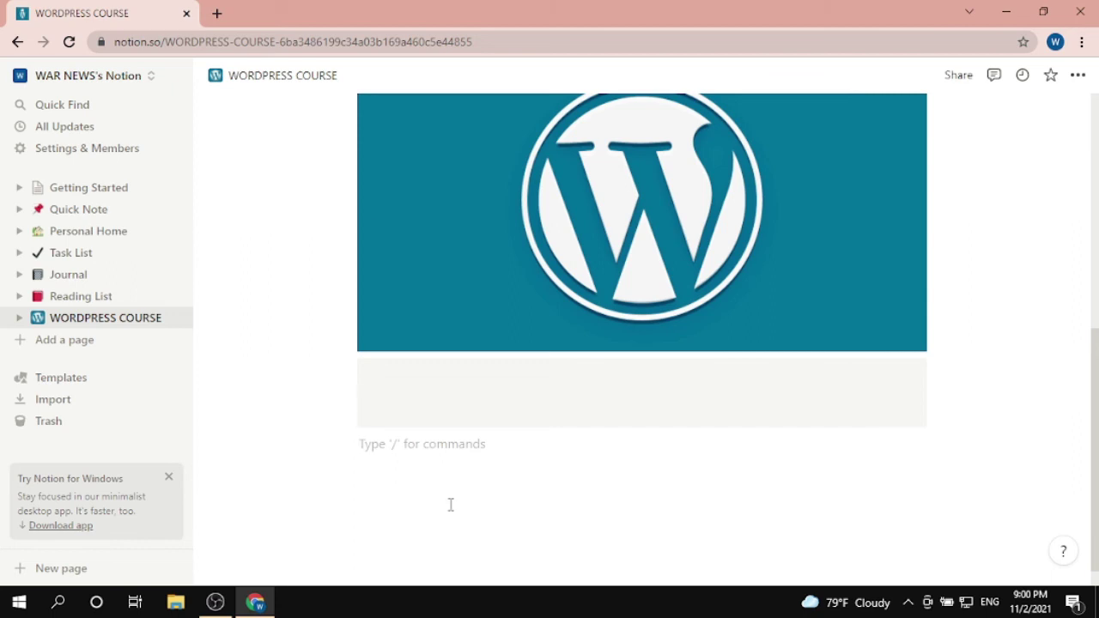
type("/")
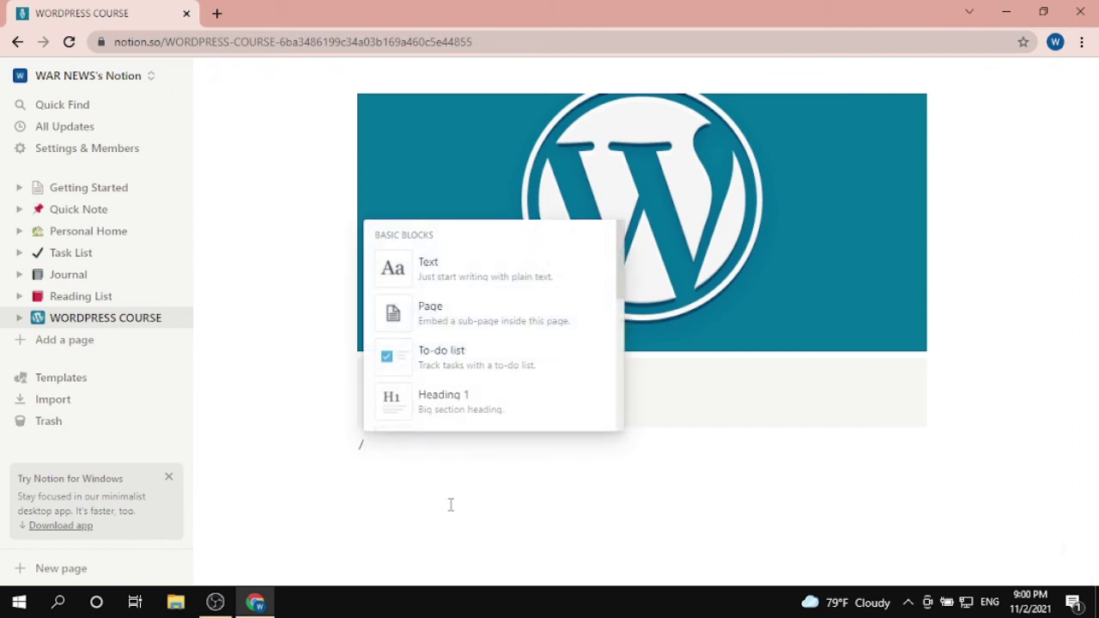
type("code")
key("Up")
key("Return")
left_click(386, 450)
Enter the Arduino keyword delay in the second code block
left_click(410, 498)
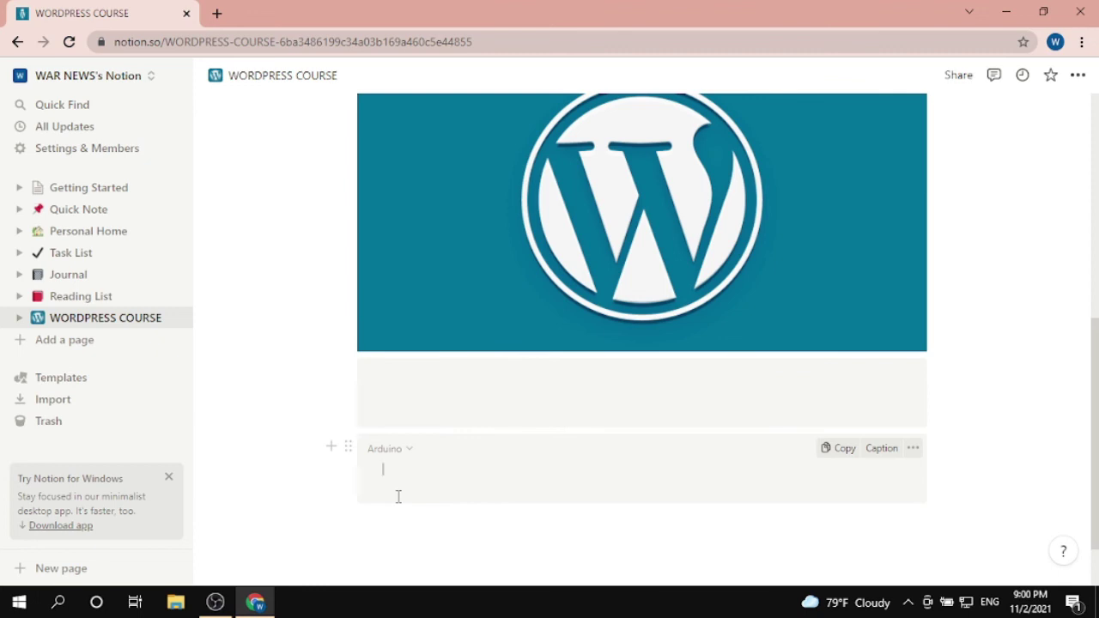
type("ee")
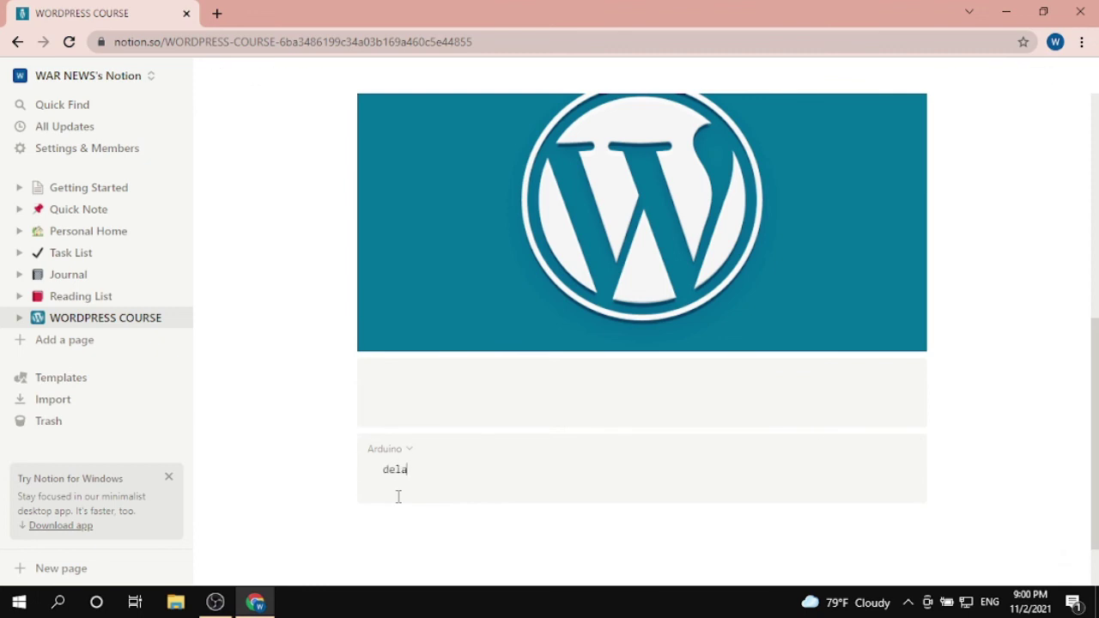
type("lay")
left_click_drag(450, 498, 393, 470)
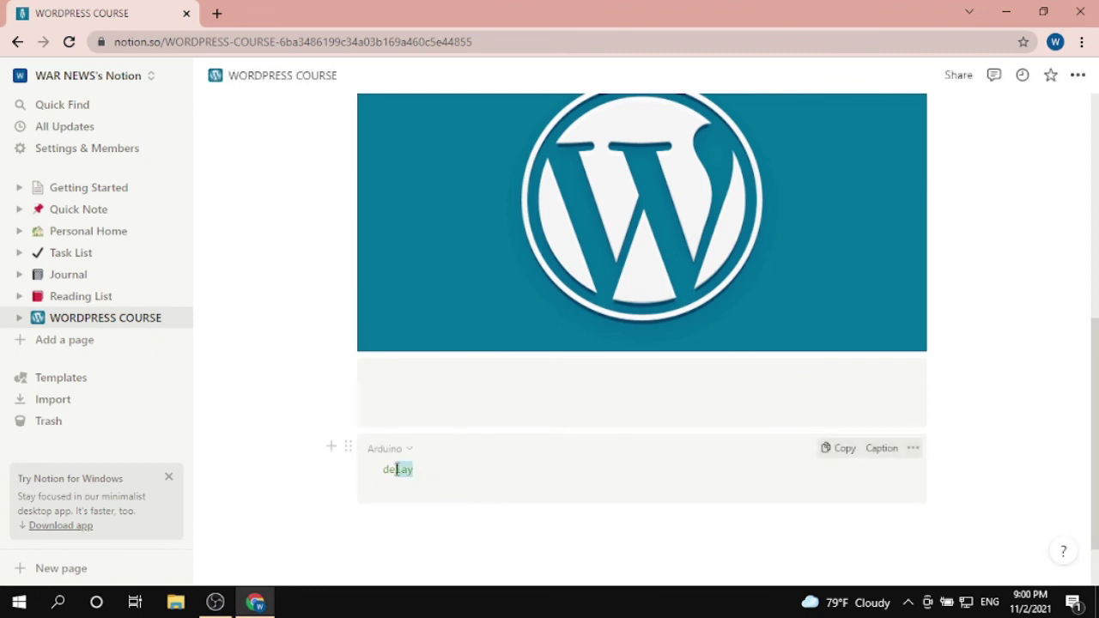
scroll(443, 460, "down", 1)
Insert a rolling-on-the-floor-laughing emoji on a new line below the delay code block
left_click(455, 468)
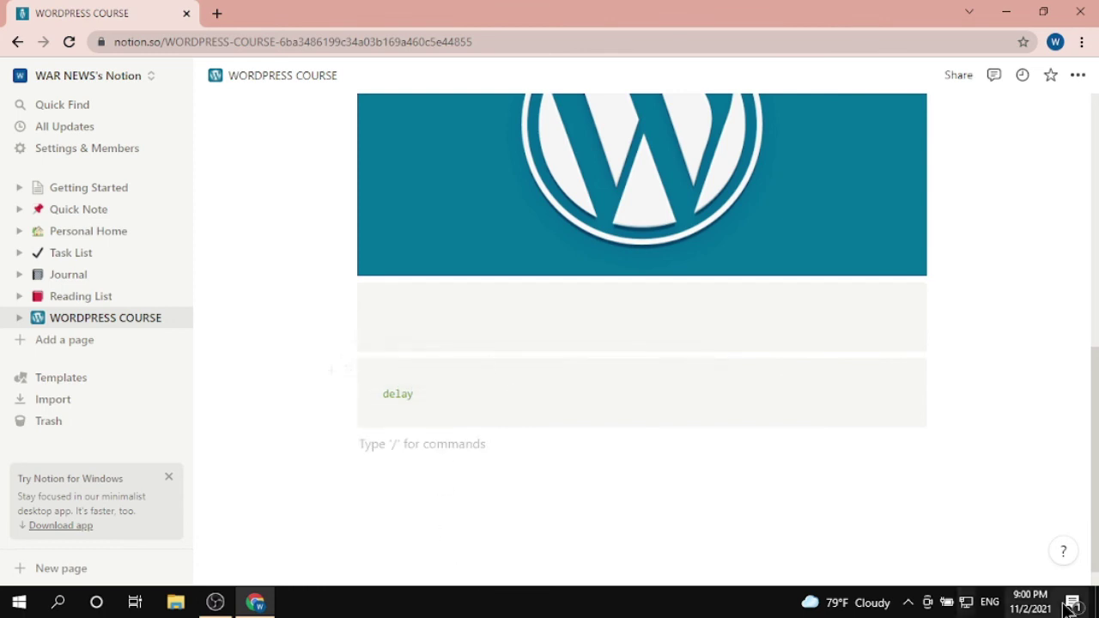
scroll(677, 428, "up", 10)
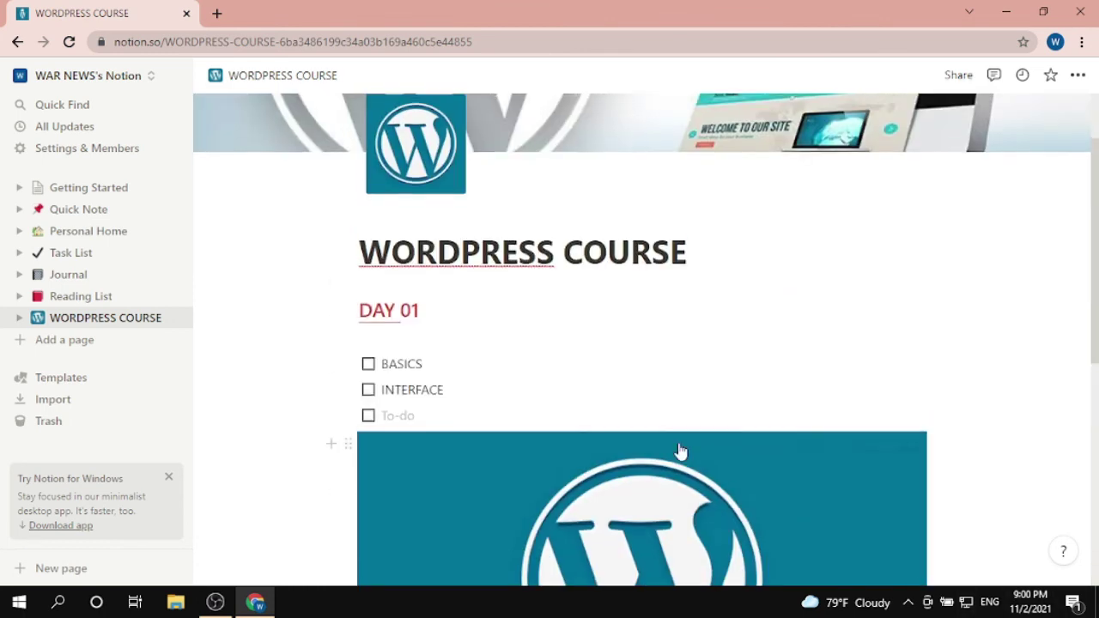
scroll(666, 309, "down", 10)
type("/")
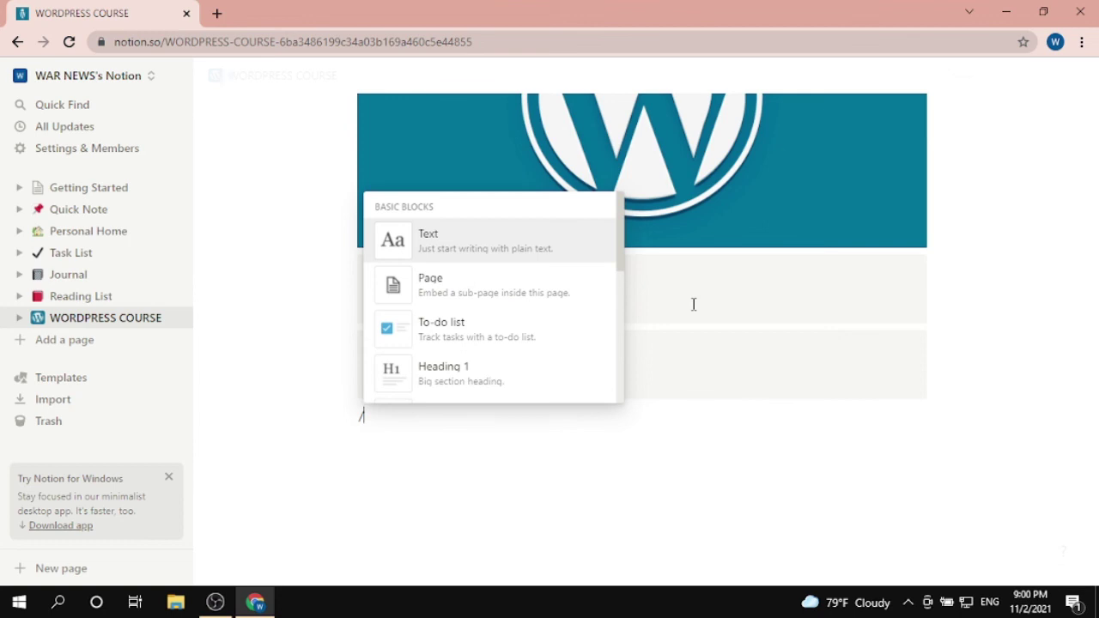
scroll(412, 344, "down", 10)
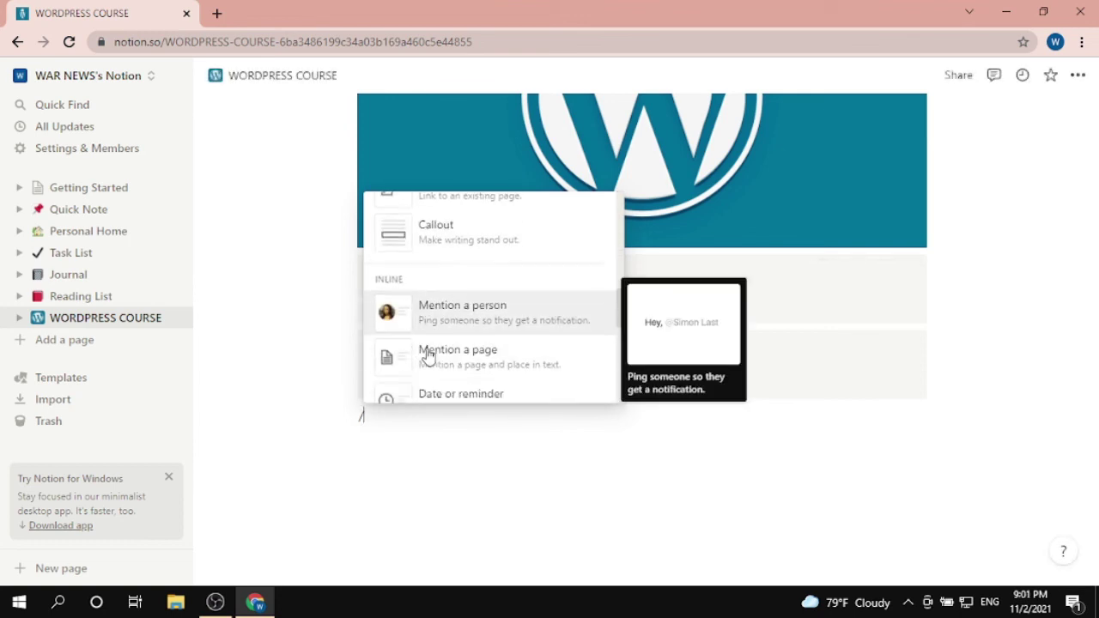
scroll(429, 356, "up", 5)
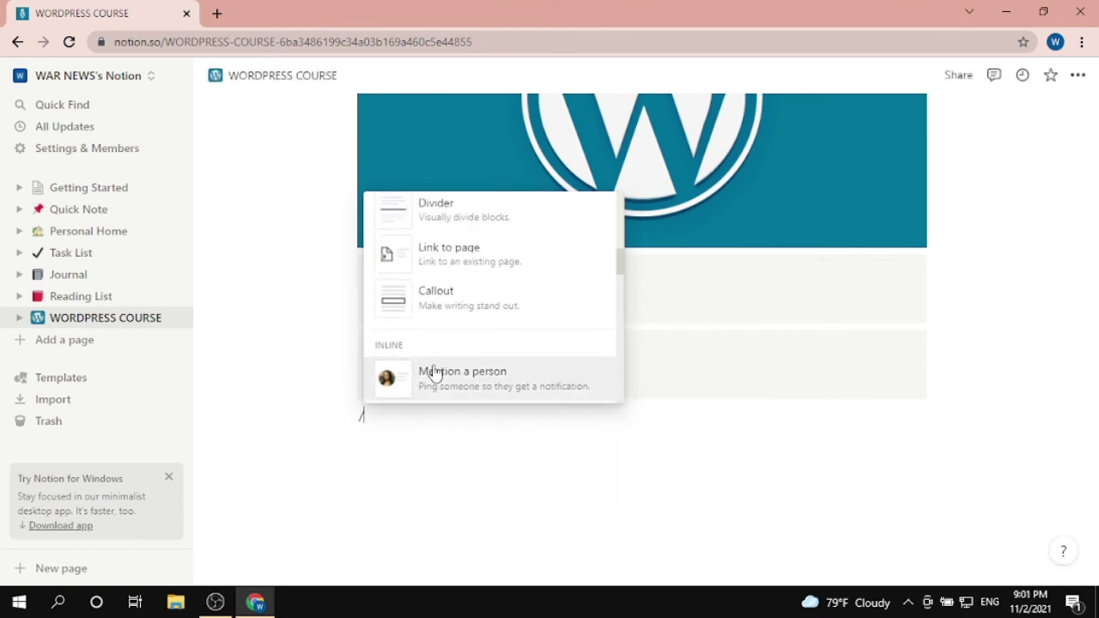
scroll(435, 371, "down", 2)
scroll(434, 375, "down", 1)
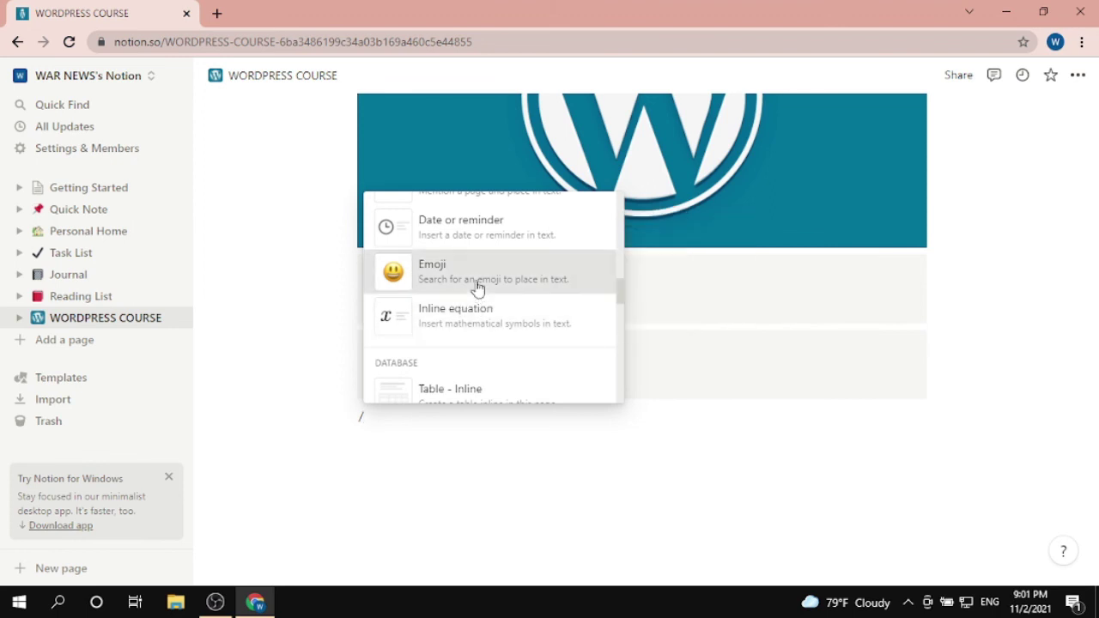
key("Return")
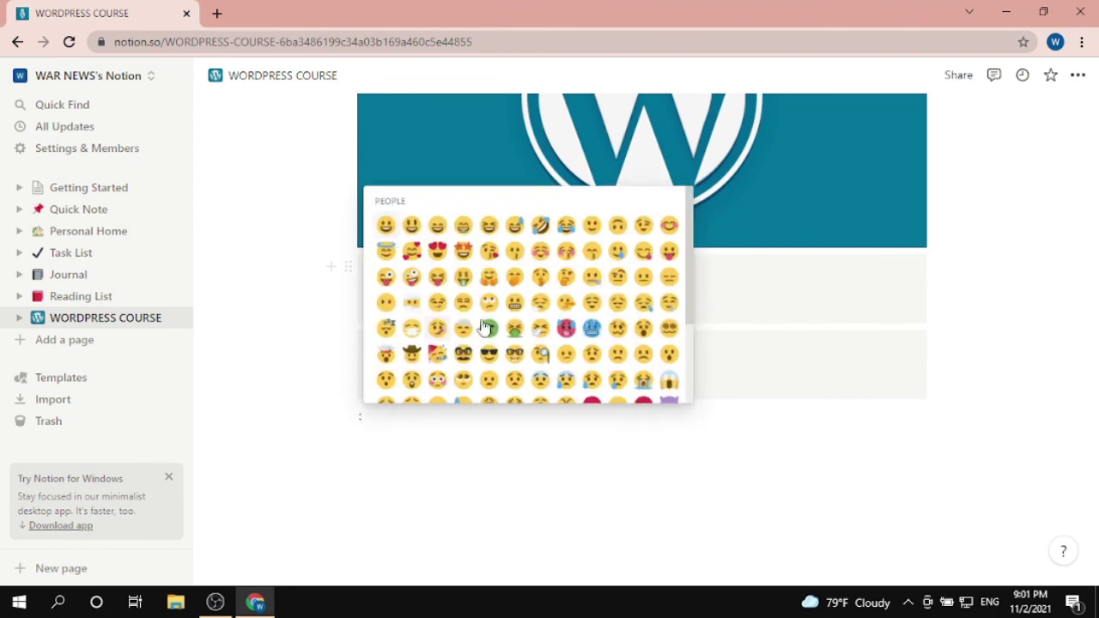
left_click(542, 228)
left_click_drag(378, 423, 404, 417)
left_click(417, 420)
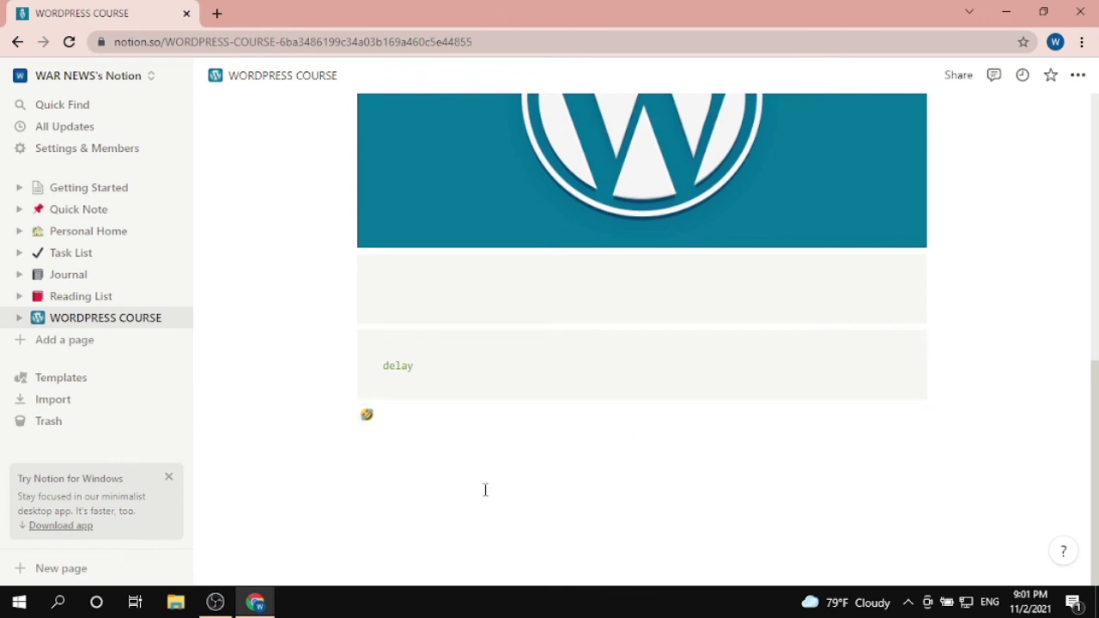
Review the whole WORDPRESS COURSE page, from the cover and to-do list to the image, code blocks and emoji line
left_click_drag(1095, 370, 1095, 96)
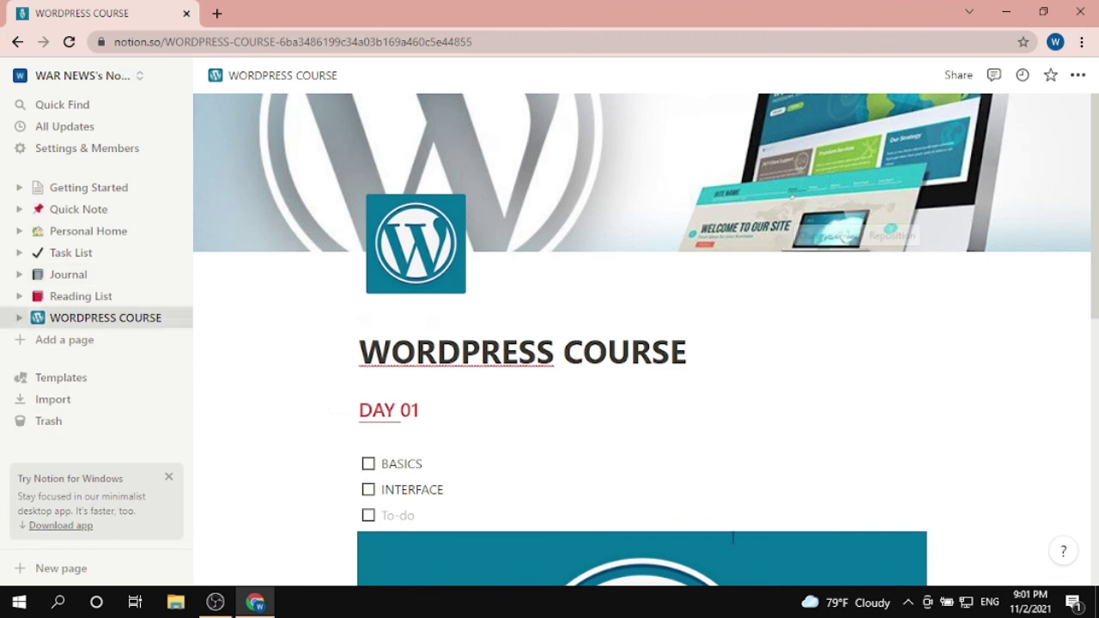
scroll(682, 352, "down", 7)
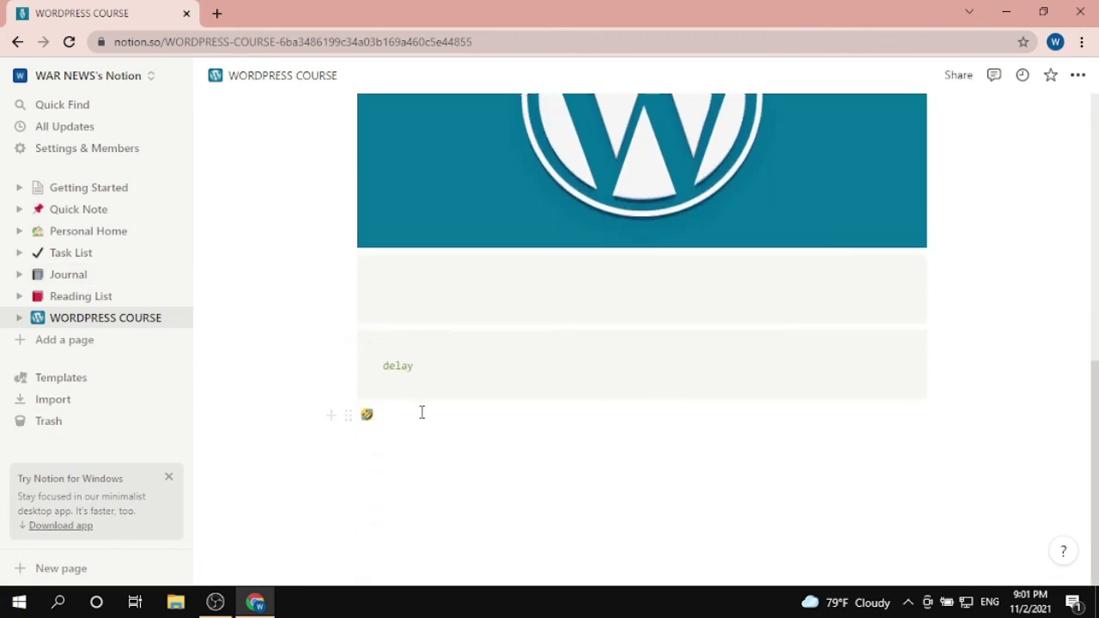
left_click_drag(421, 413, 526, 414)
left_click(507, 414)
key("Escape")
left_click(434, 427)
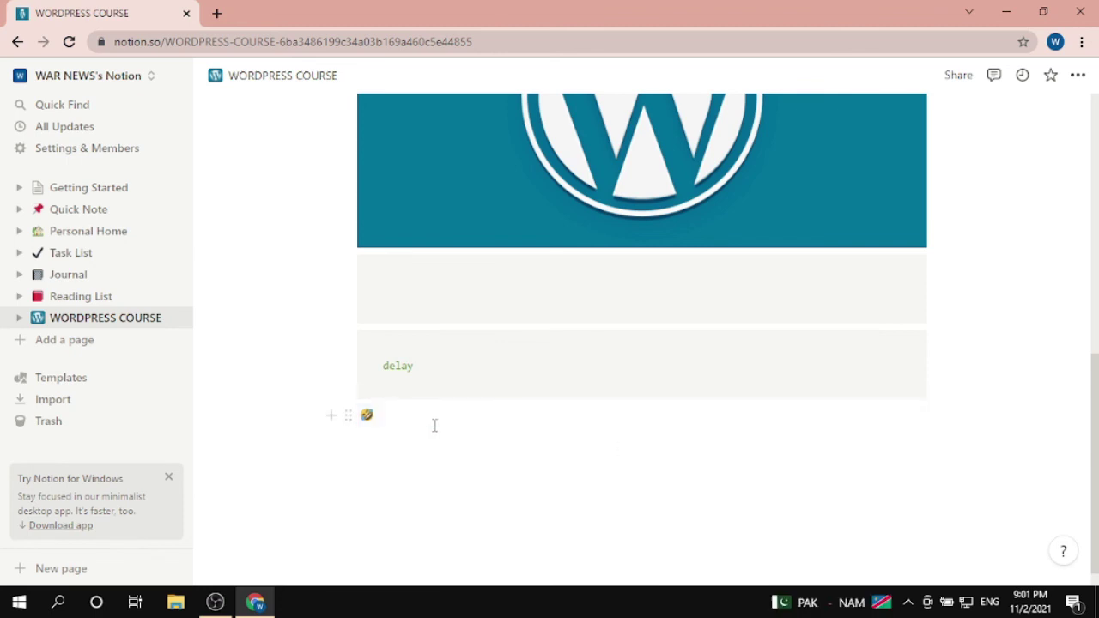
scroll(434, 425, "up", 5)
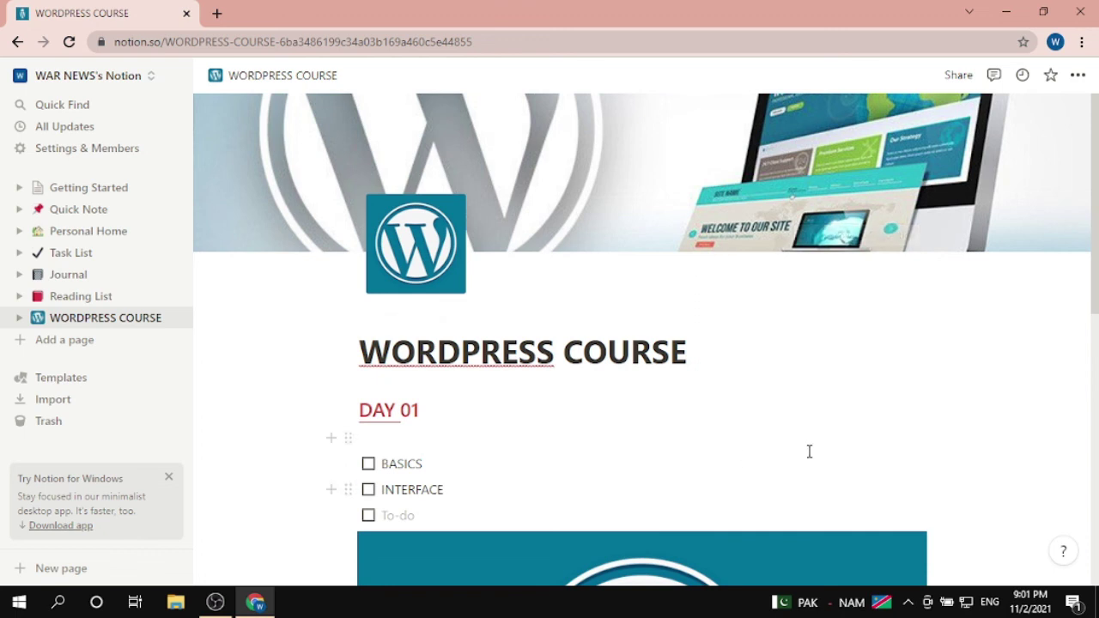
scroll(979, 535, "down", 4)
scroll(641, 255, "up", 4)
scroll(906, 59, "down", 6)
scroll(540, 281, "up", 6)
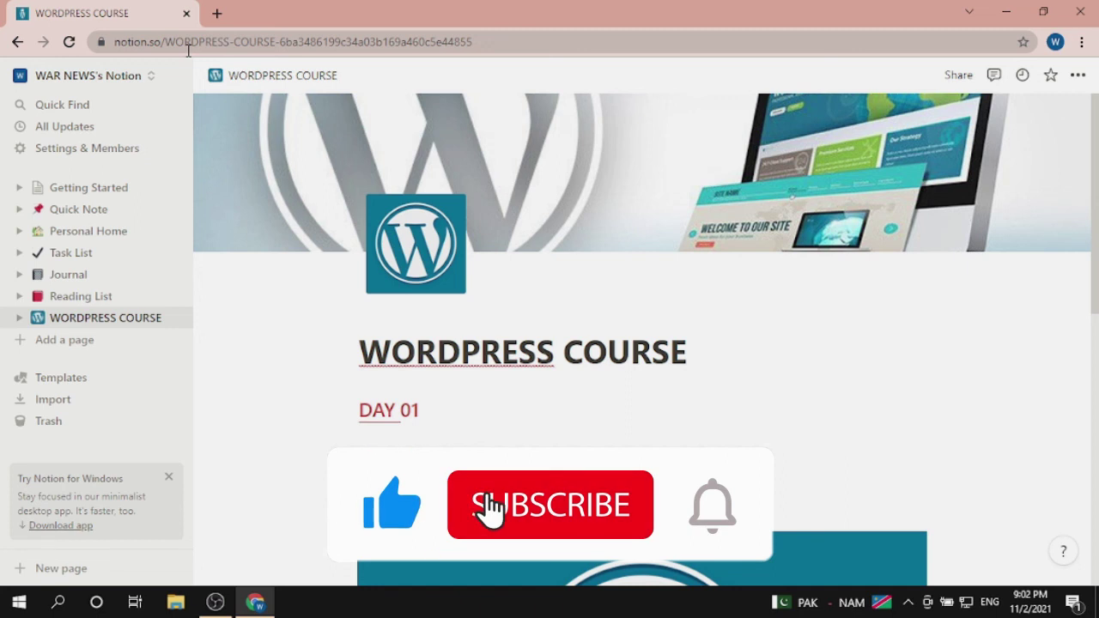
scroll(633, 287, "down", 8)
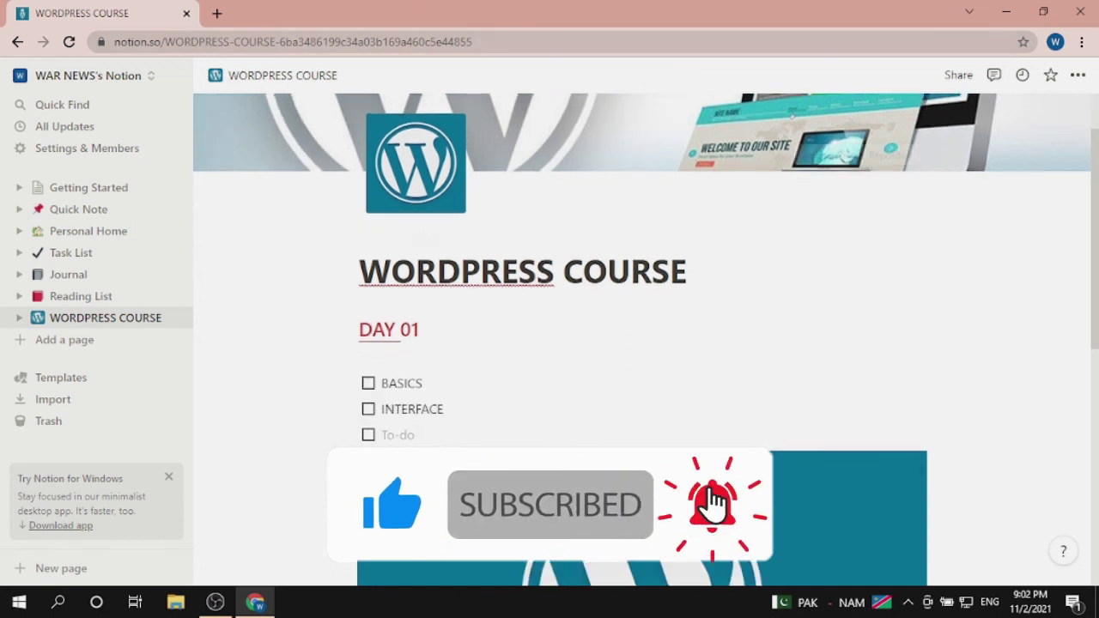